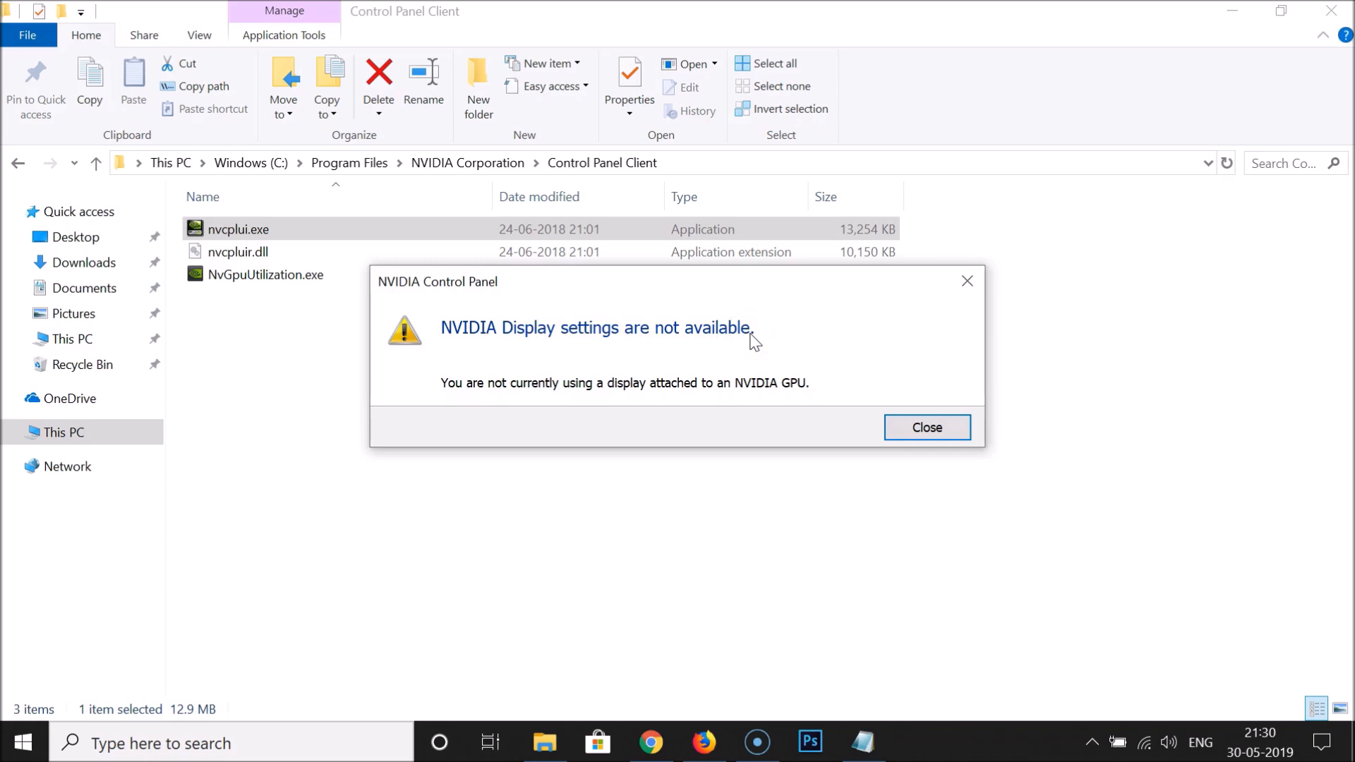
Try to launch nvcplui.exe from the Control Panel Client folder and dismiss the resulting message.
click(967, 281)
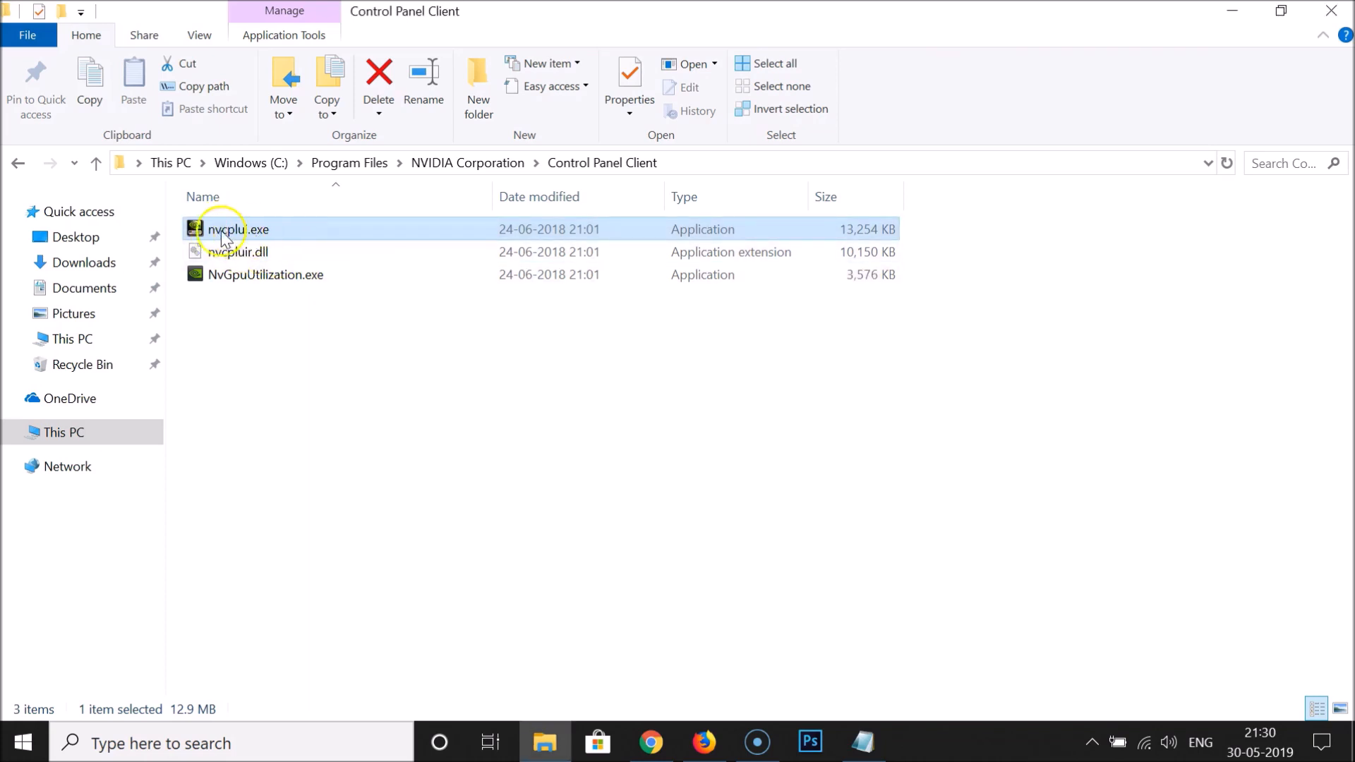
mouse_move(247, 244)
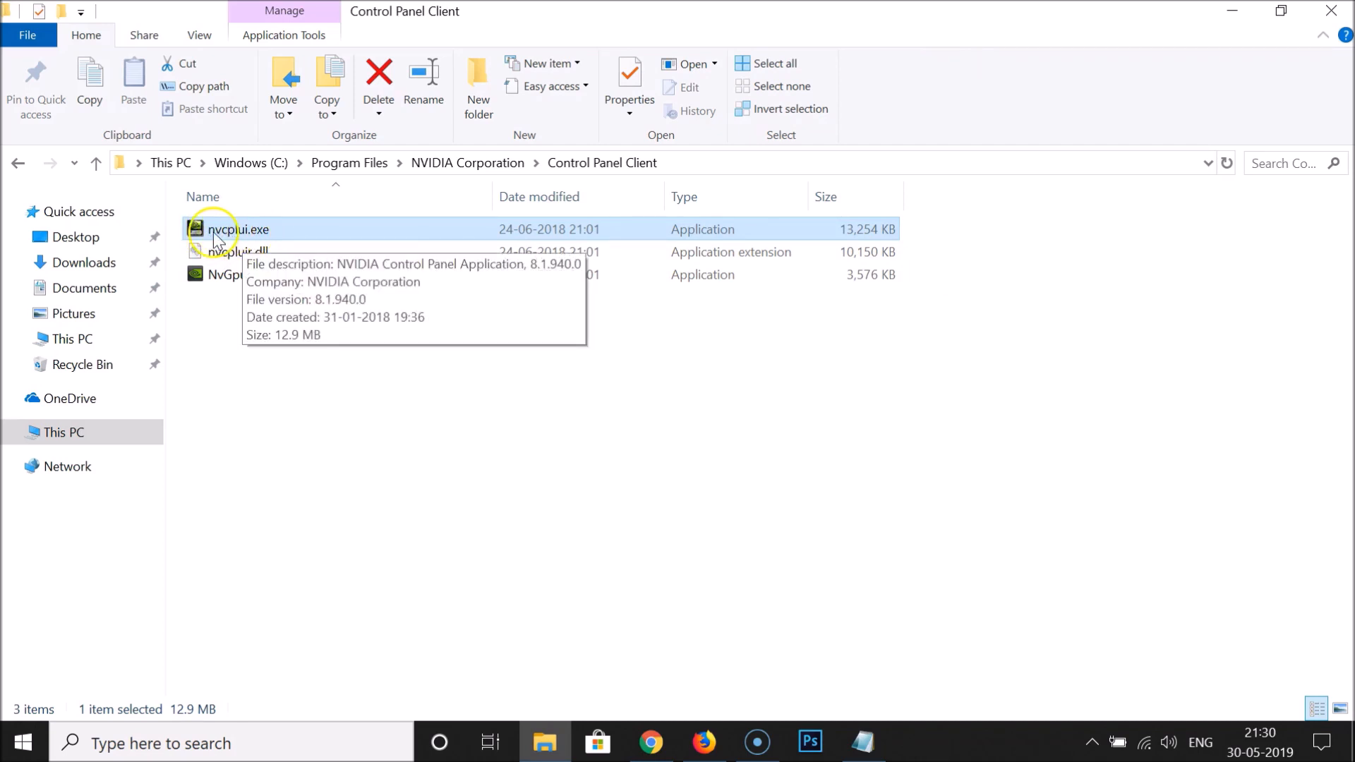
double_click(275, 230)
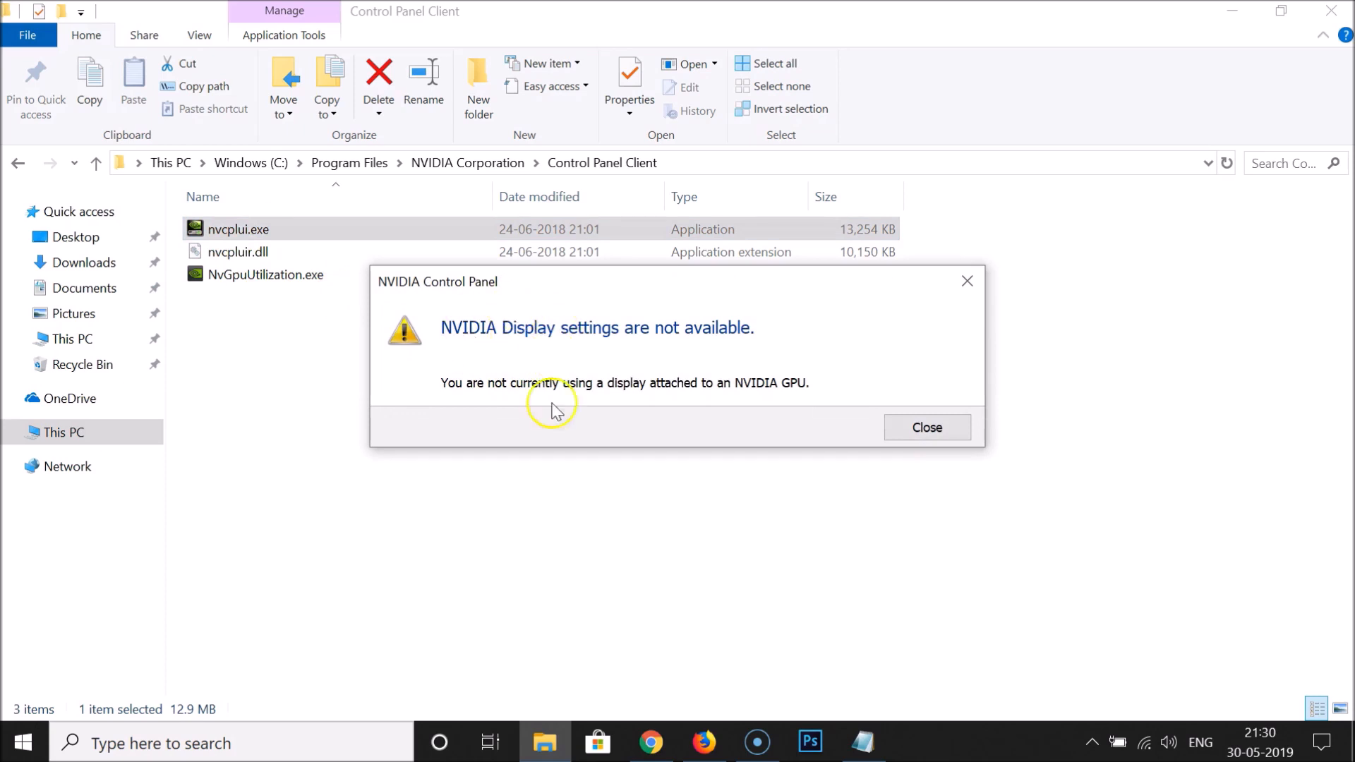
click(967, 290)
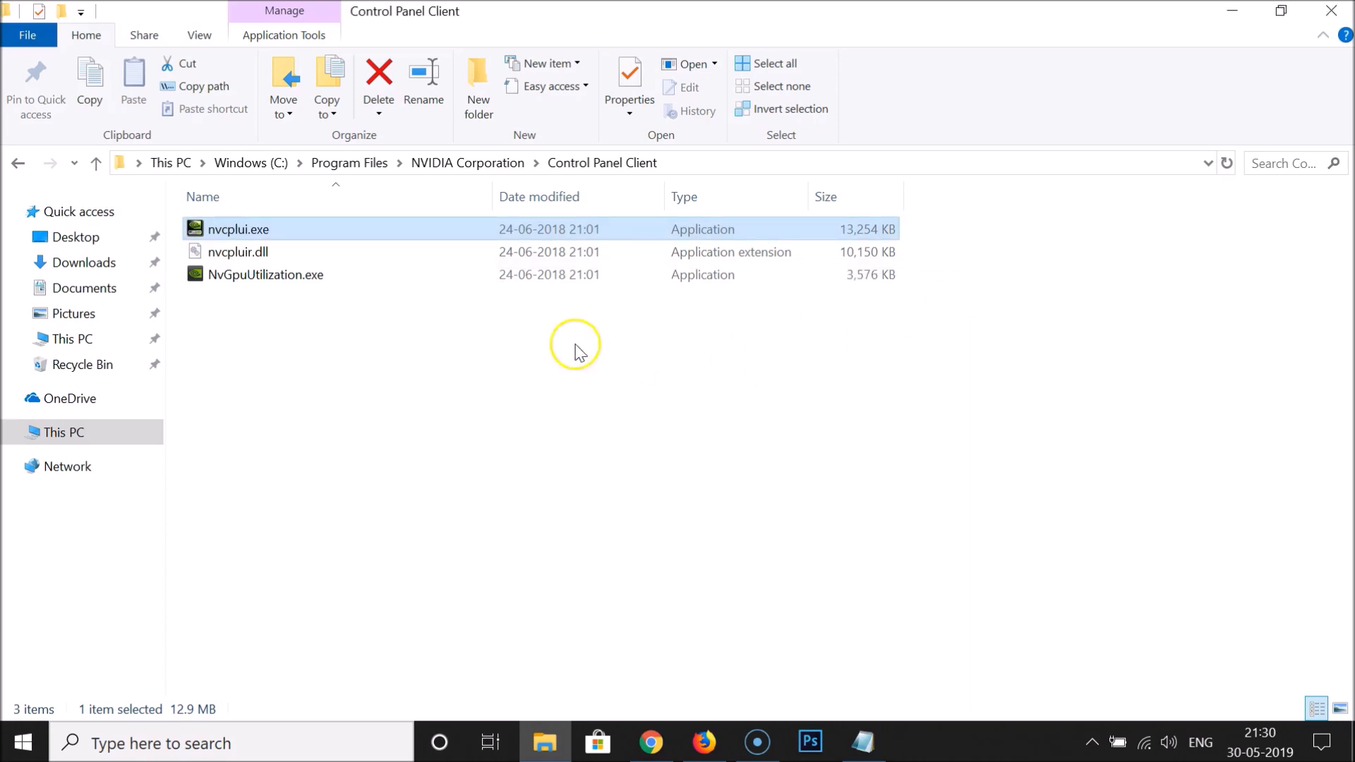
Show the full path of the Control Panel Client folder, and minimize the folder window.
click(682, 165)
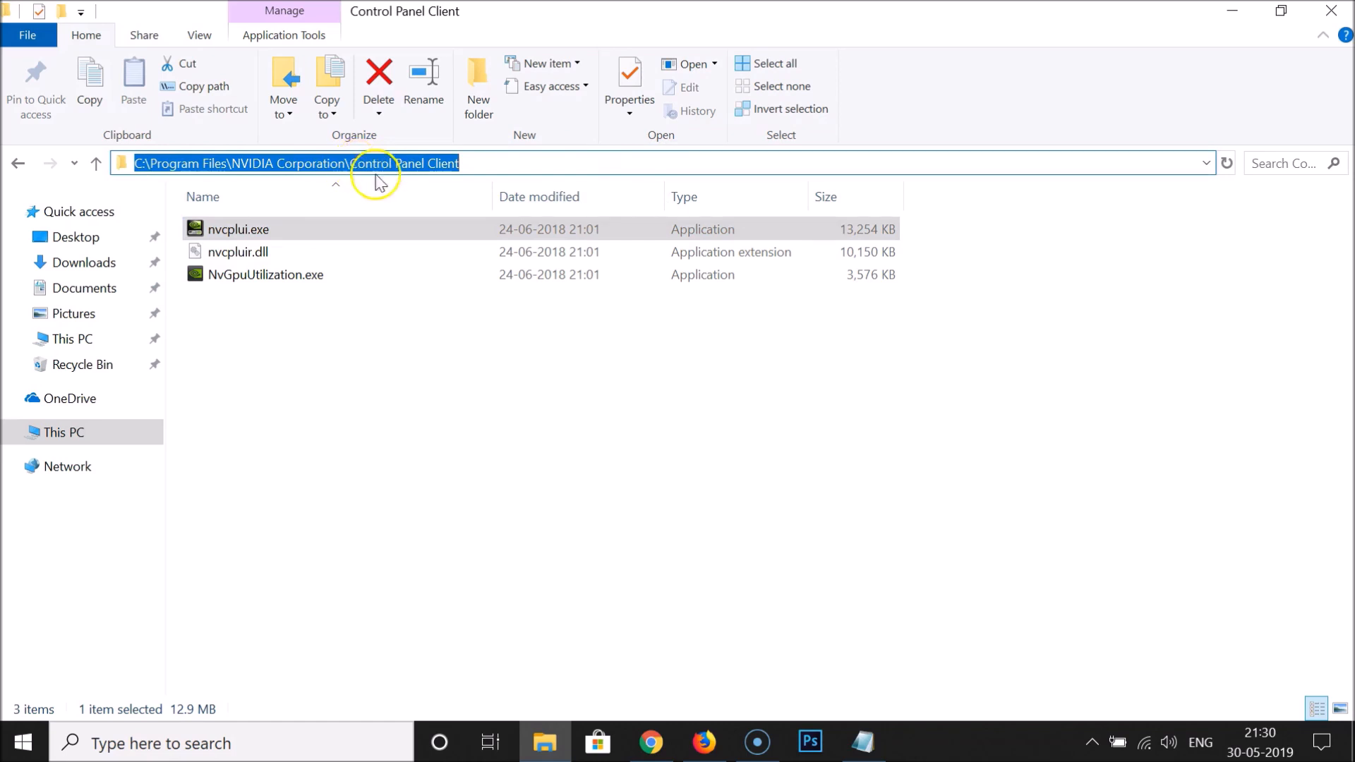
click(501, 167)
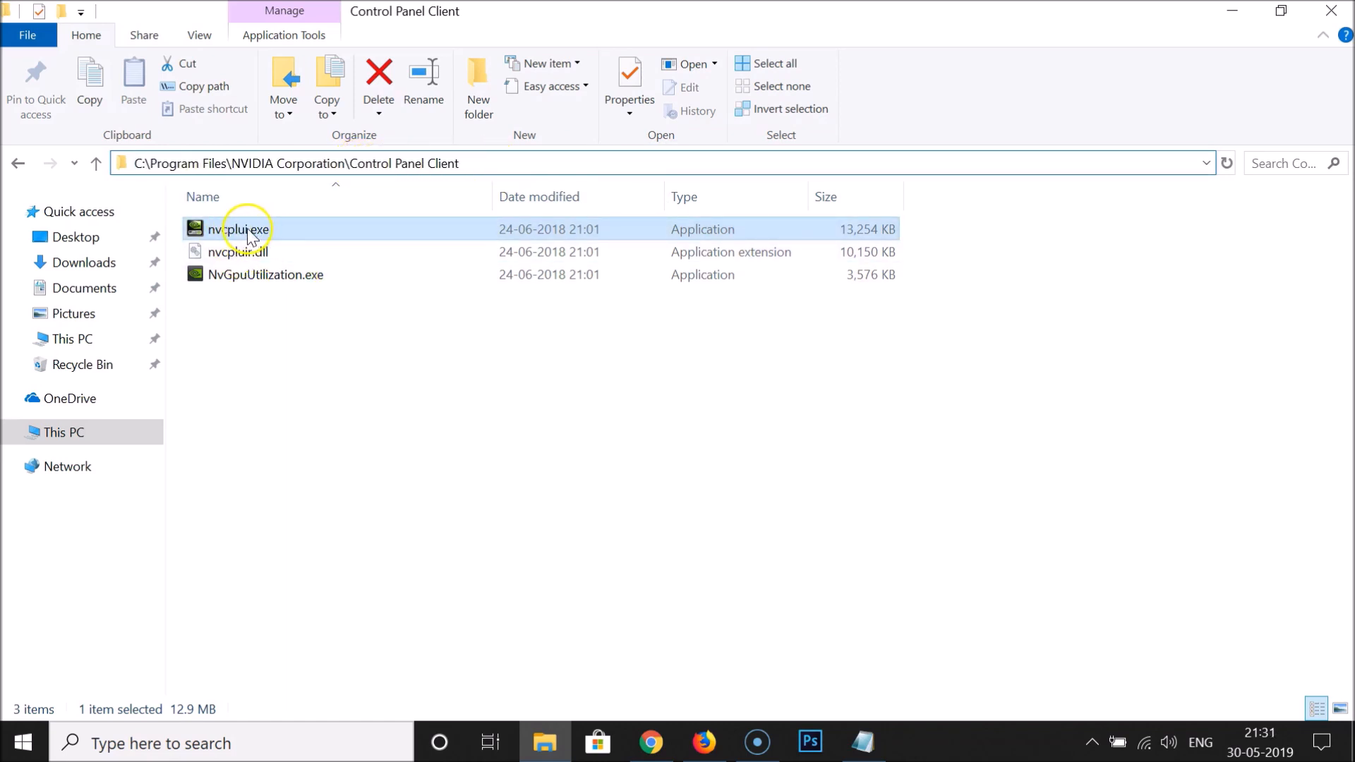
drag(477, 163, 122, 182)
click(480, 424)
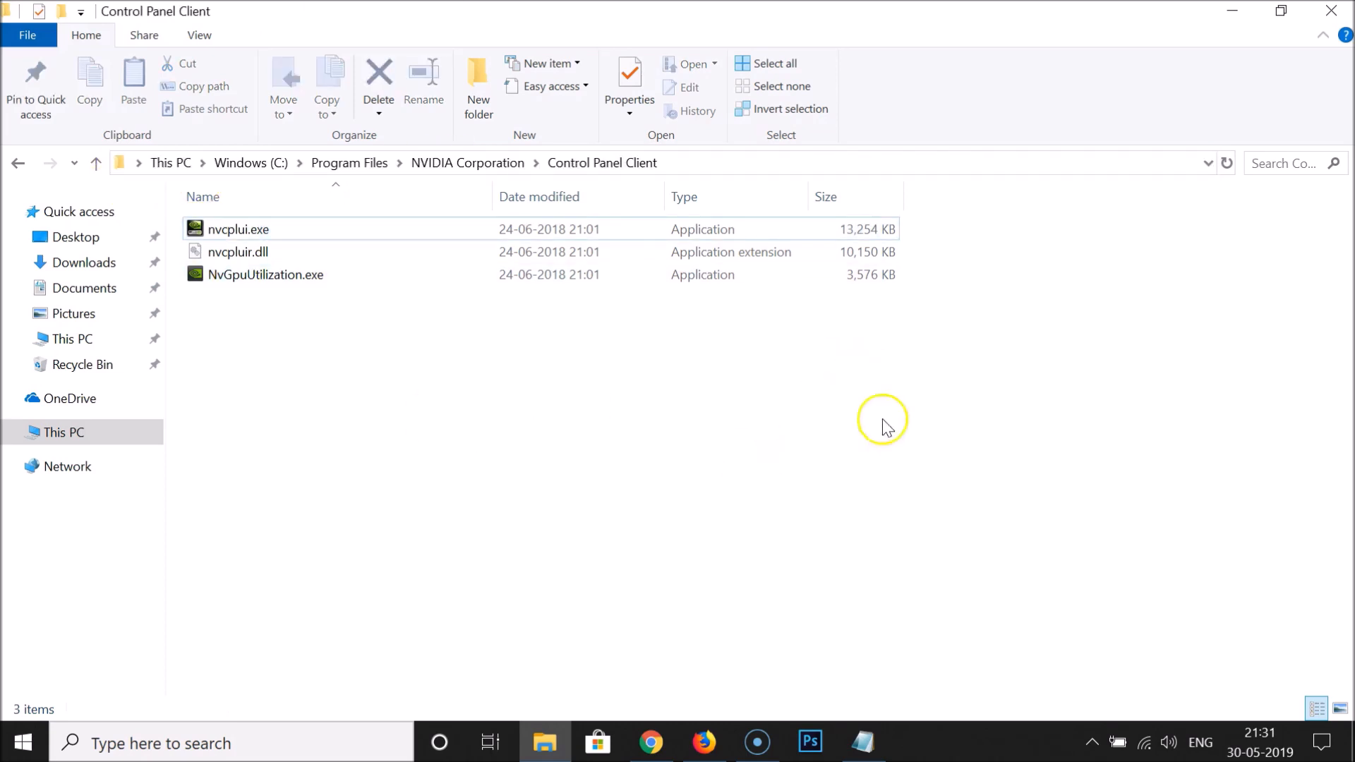
click(1231, 11)
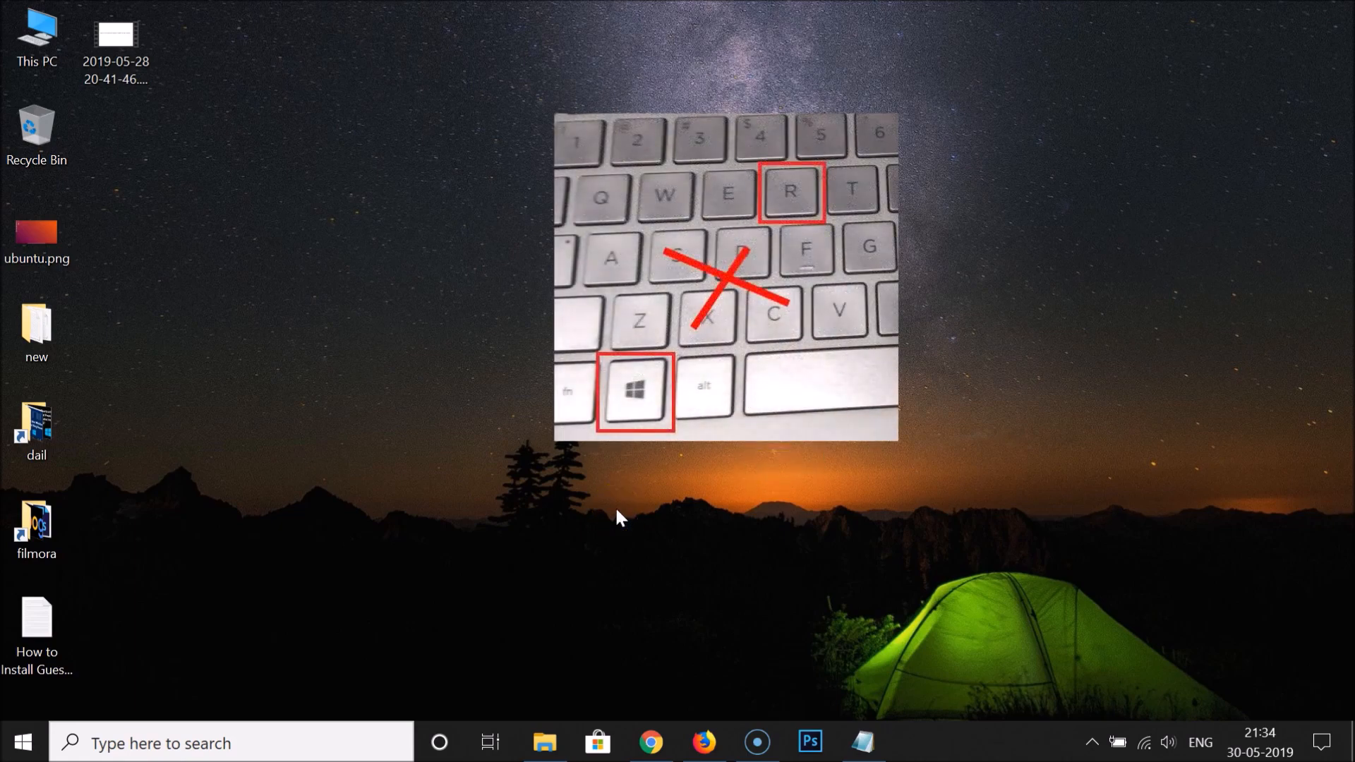
Open Device Manager by running devmgmt.msc.
key(super+r)
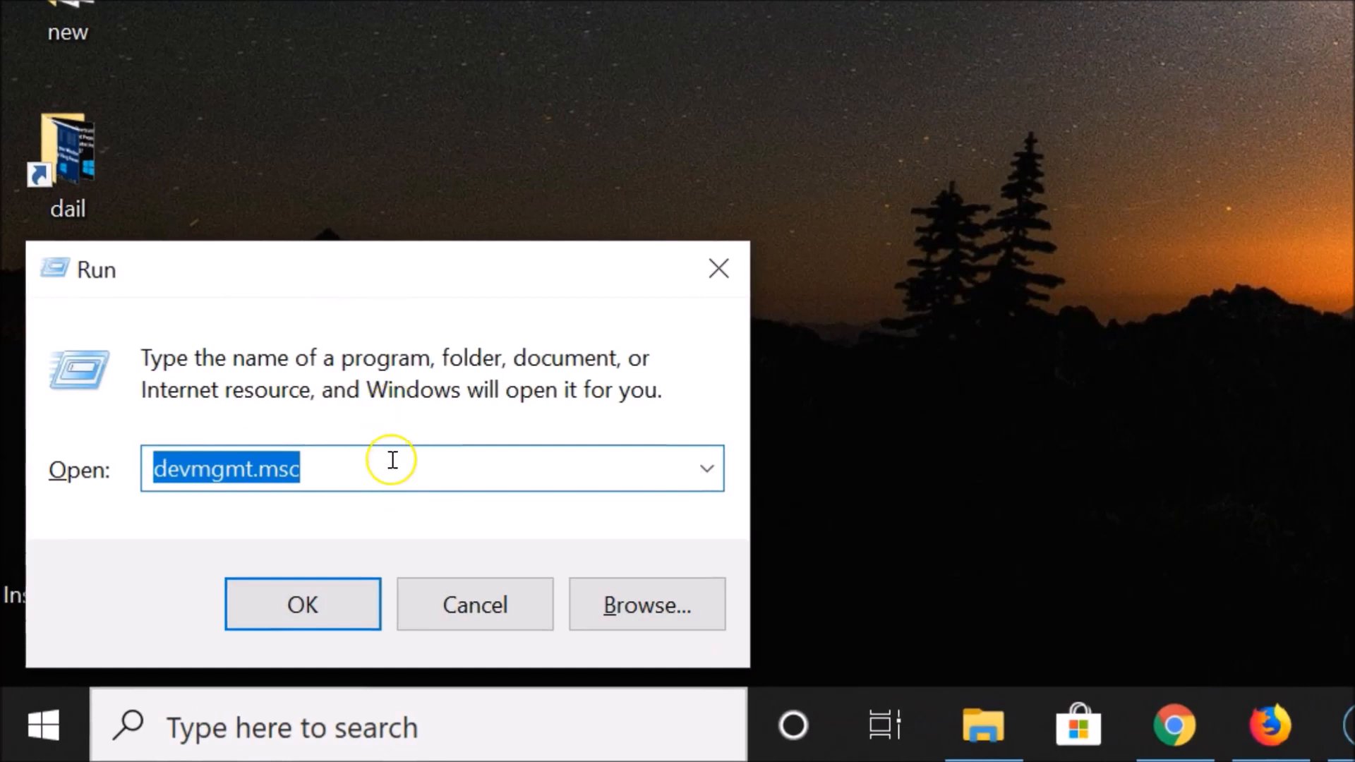
key(BackSpace)
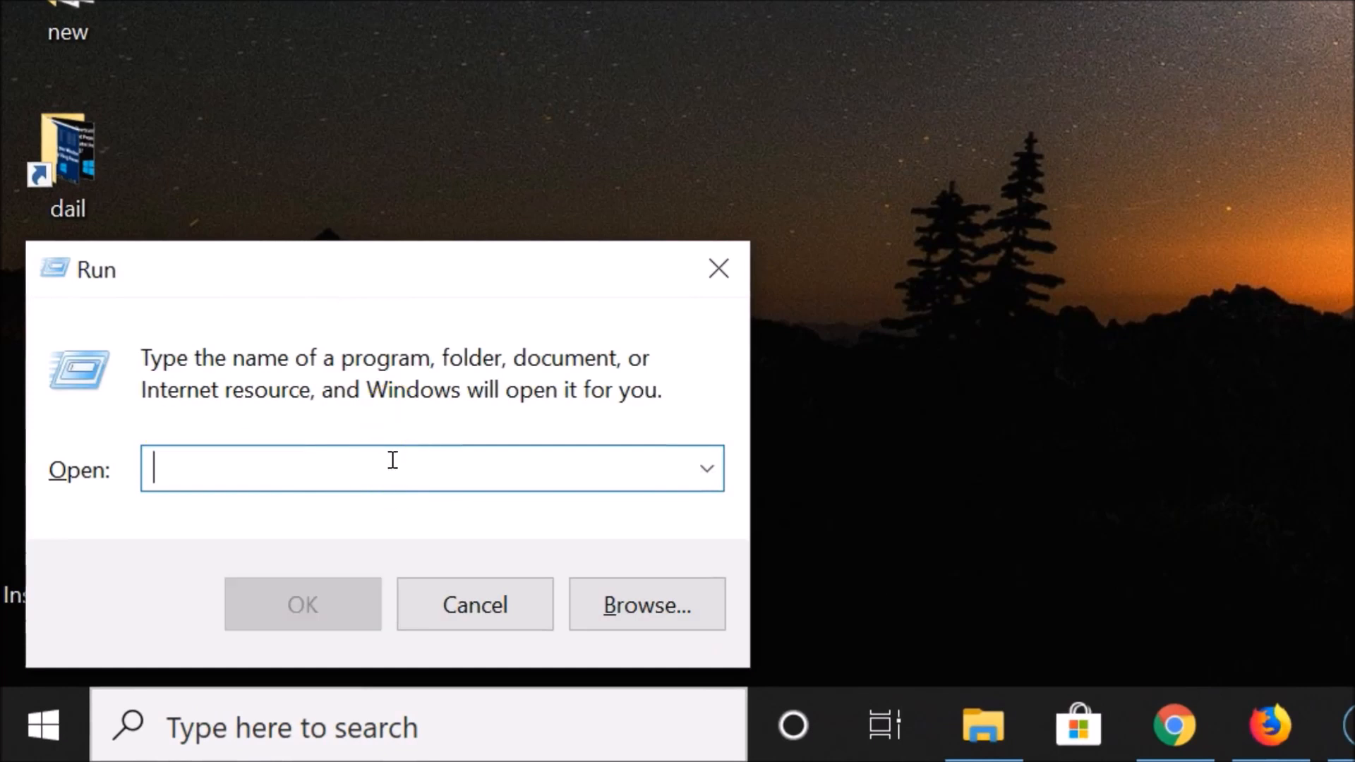
text(dev)
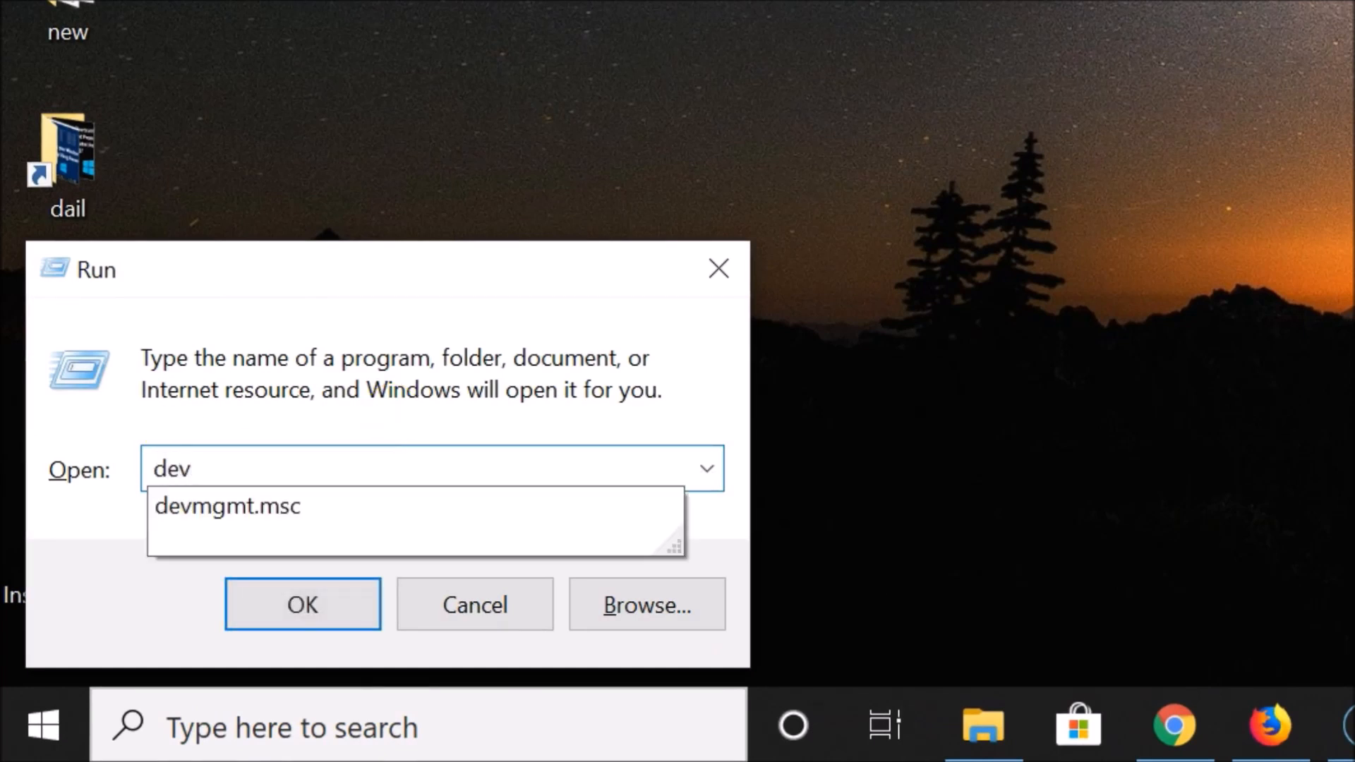
text(mgmt.ms)
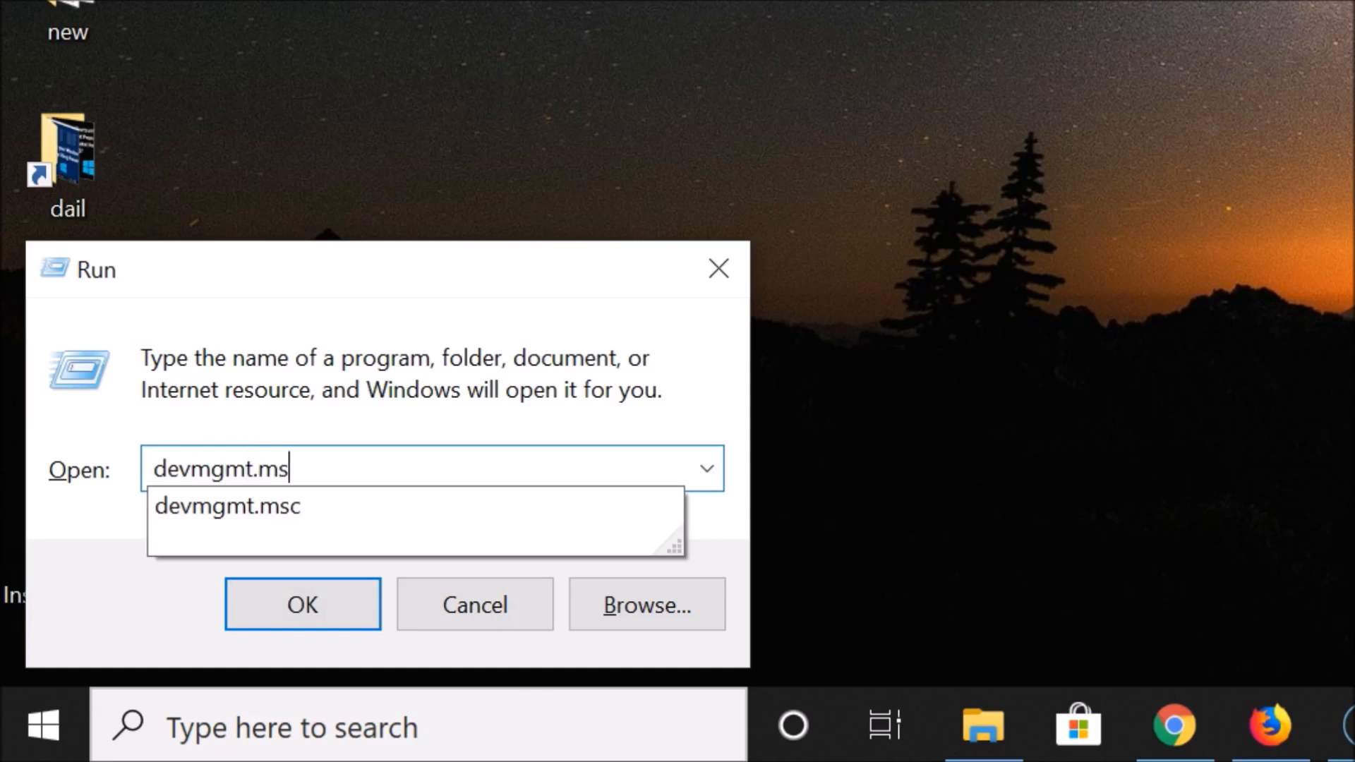
text(c)
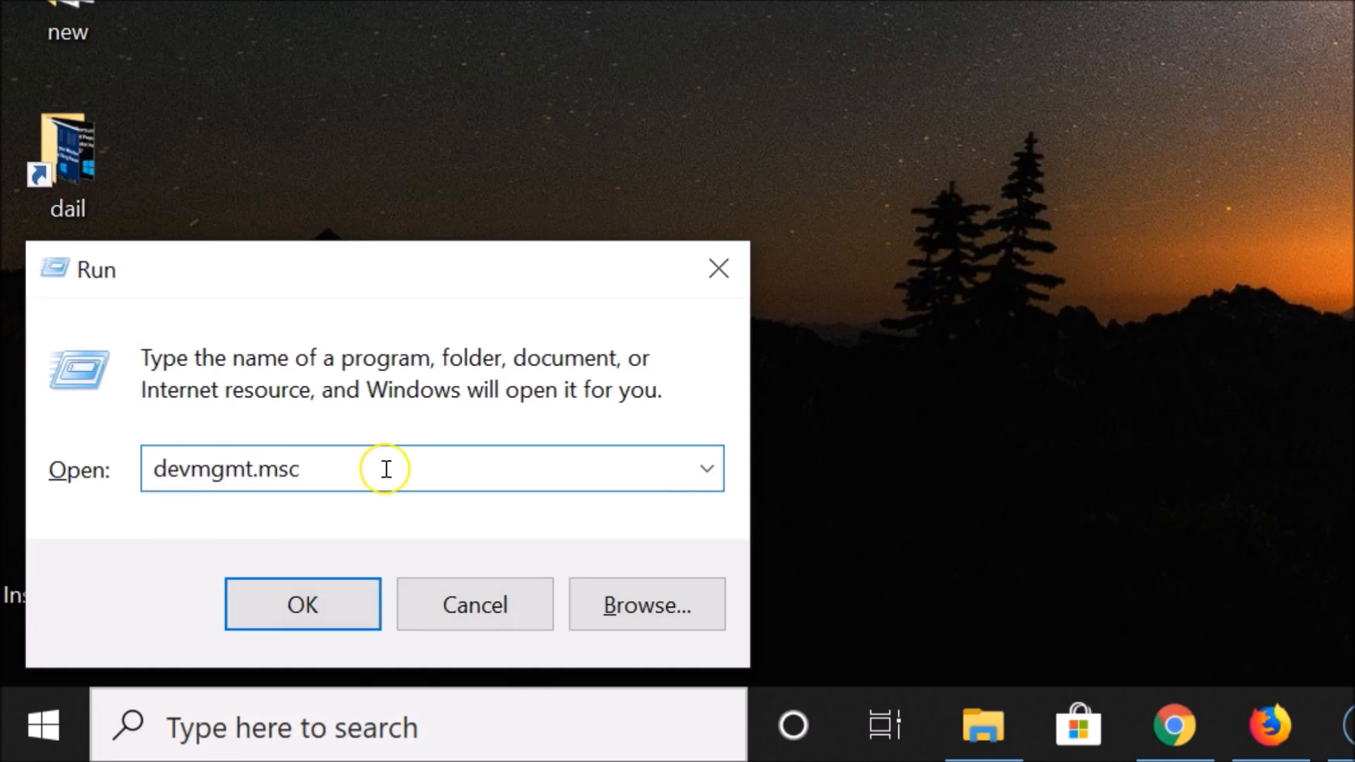
drag(227, 472, 144, 473)
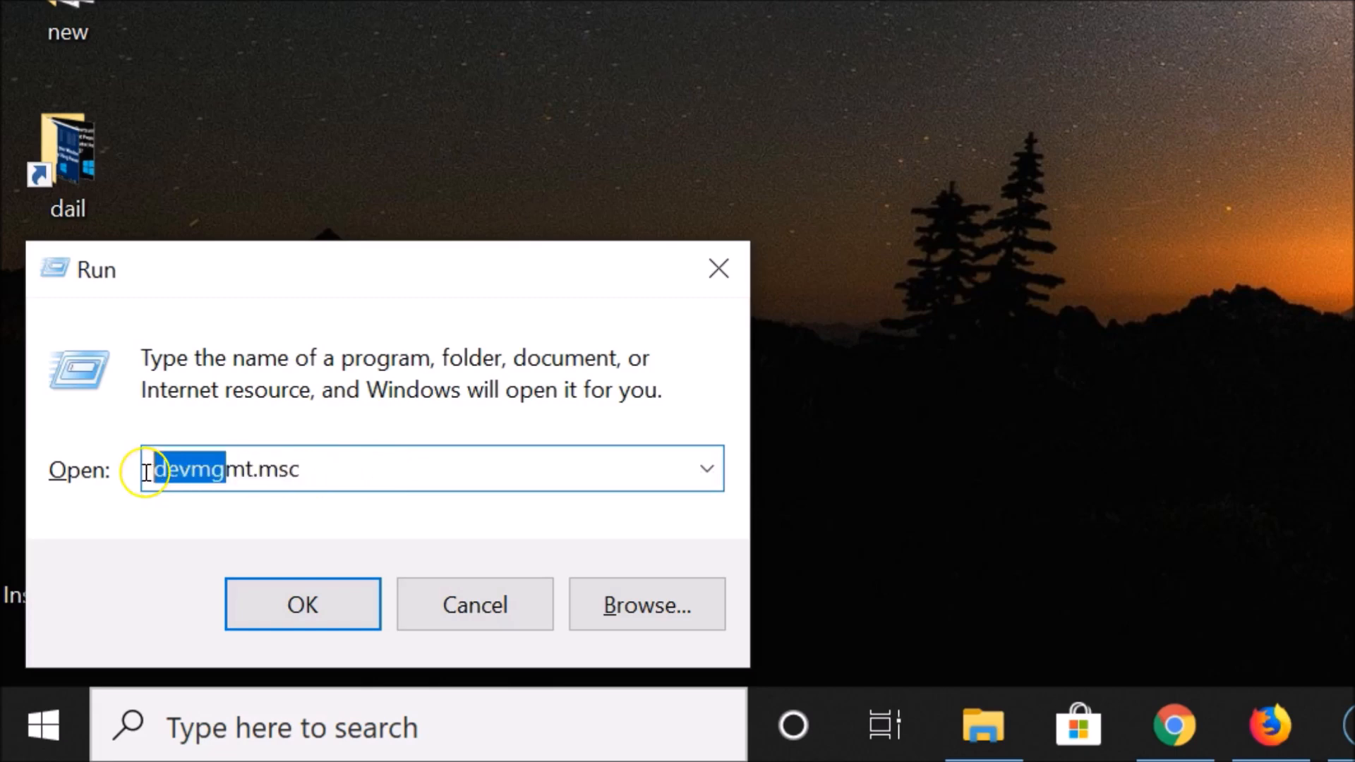
drag(327, 457, 89, 473)
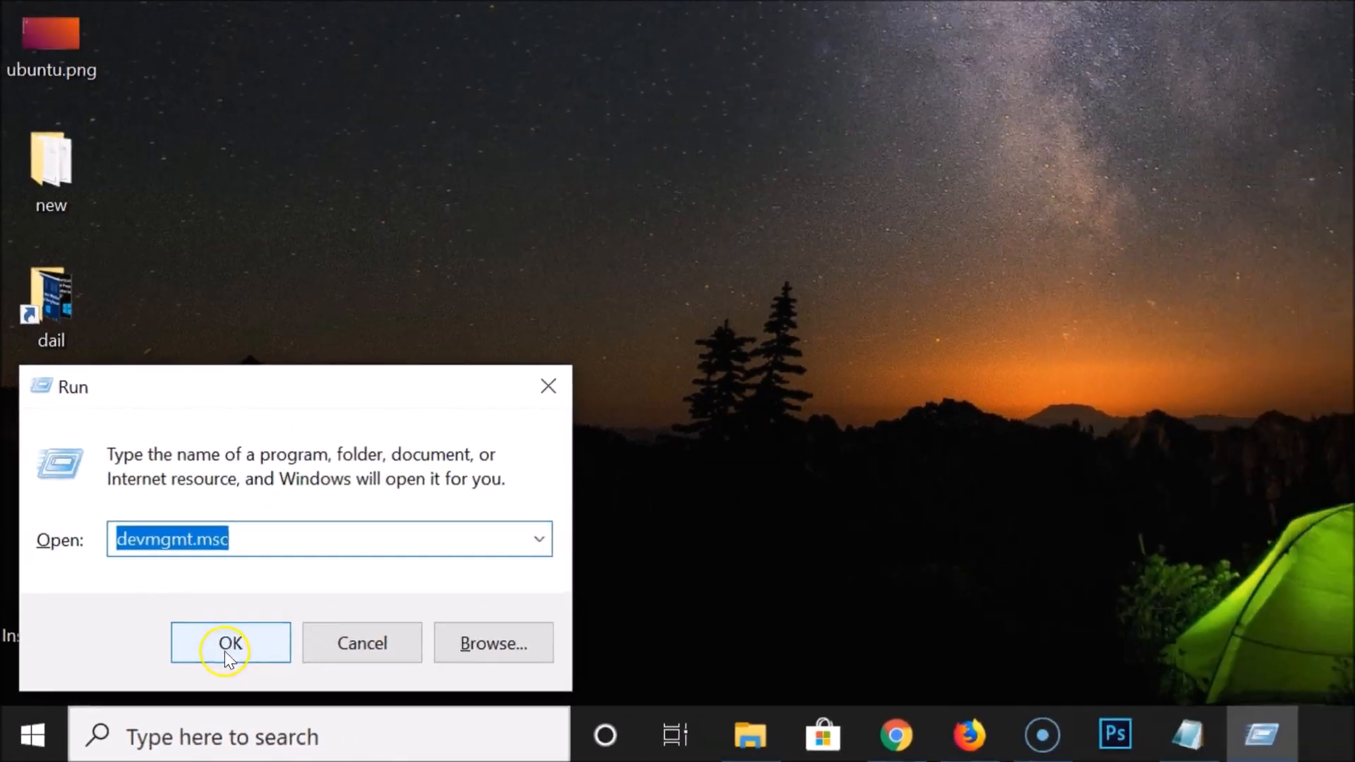
click(297, 608)
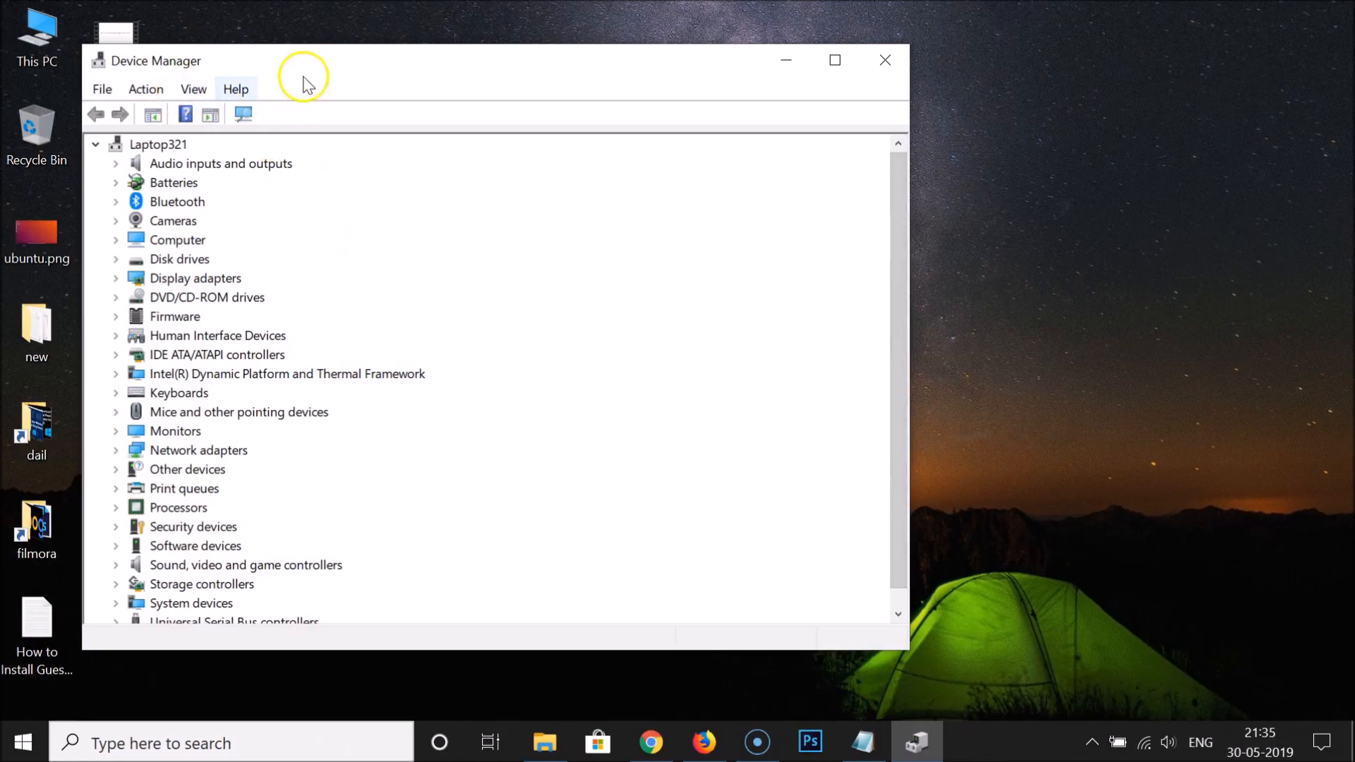
Maximize Device Manager and expand the Display adapters category.
click(835, 60)
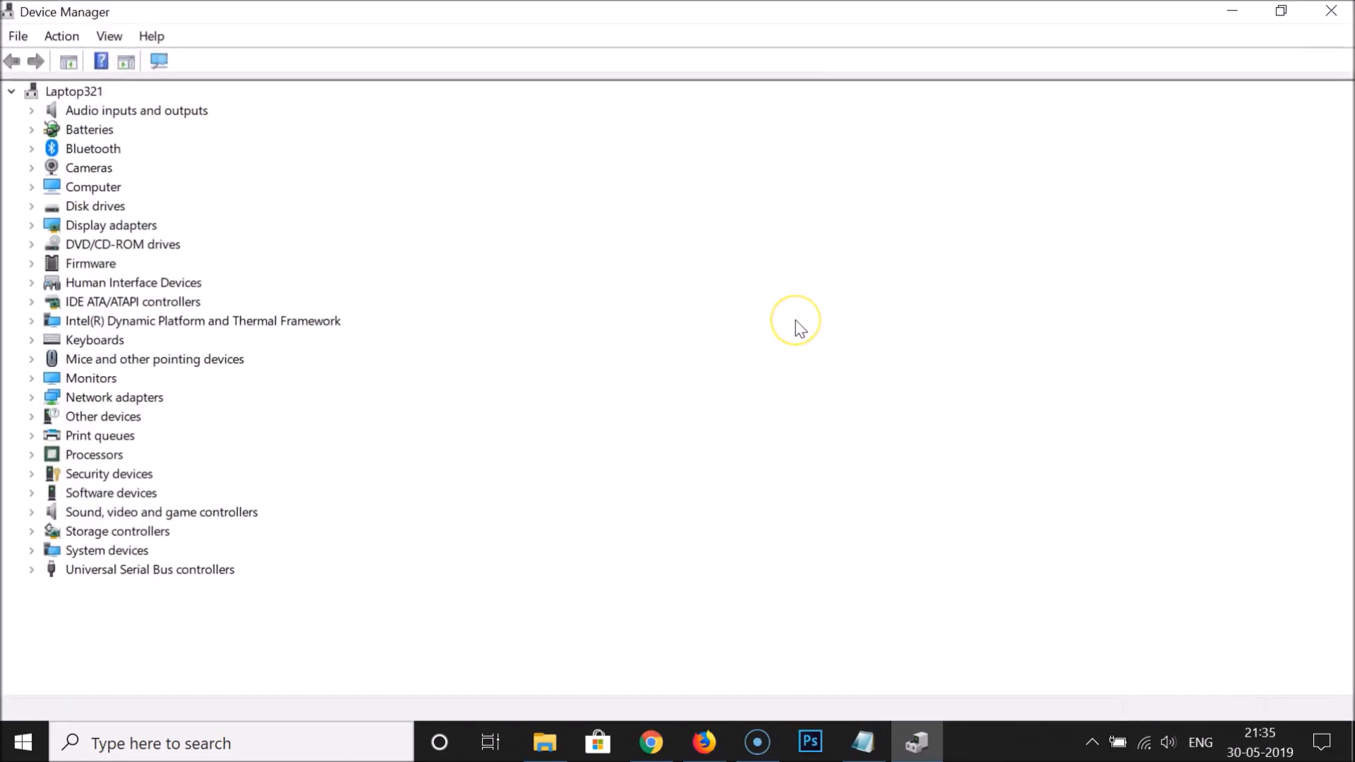
click(12, 92)
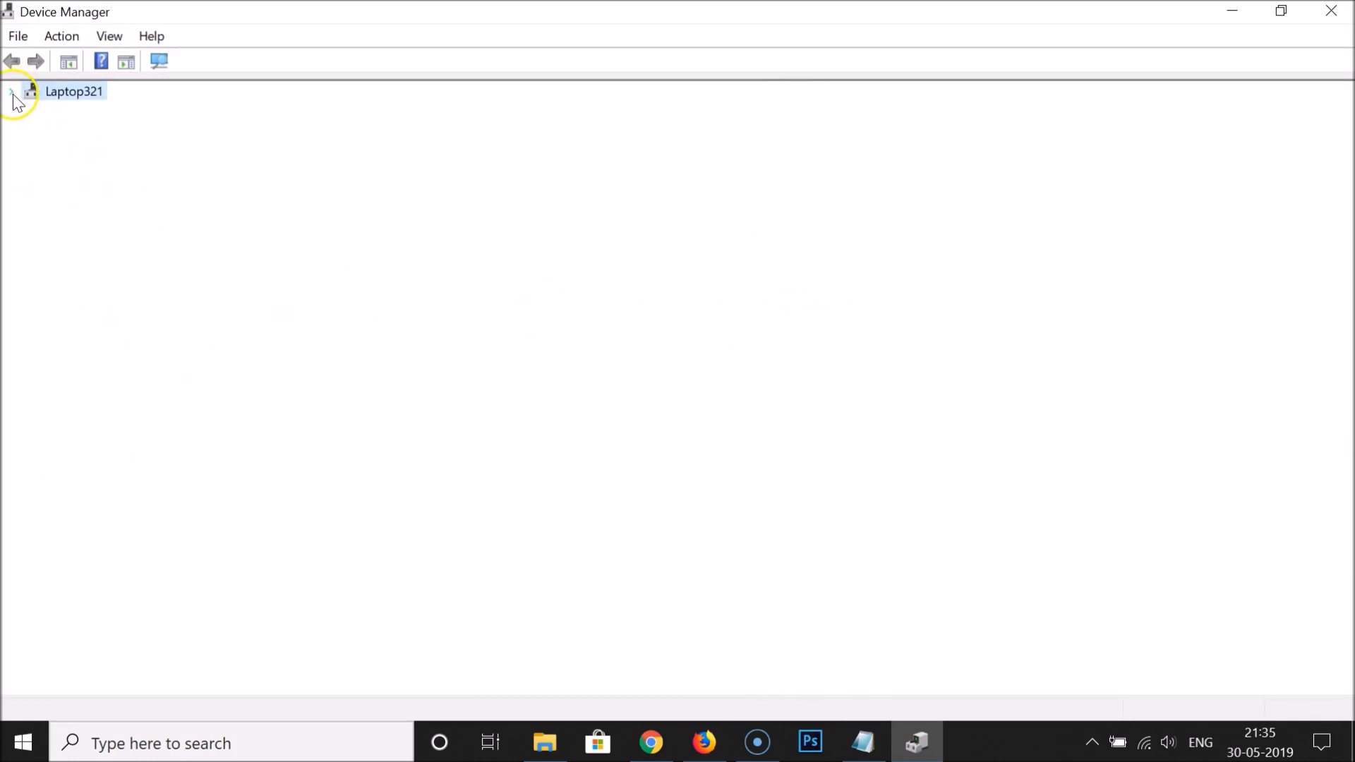
click(12, 92)
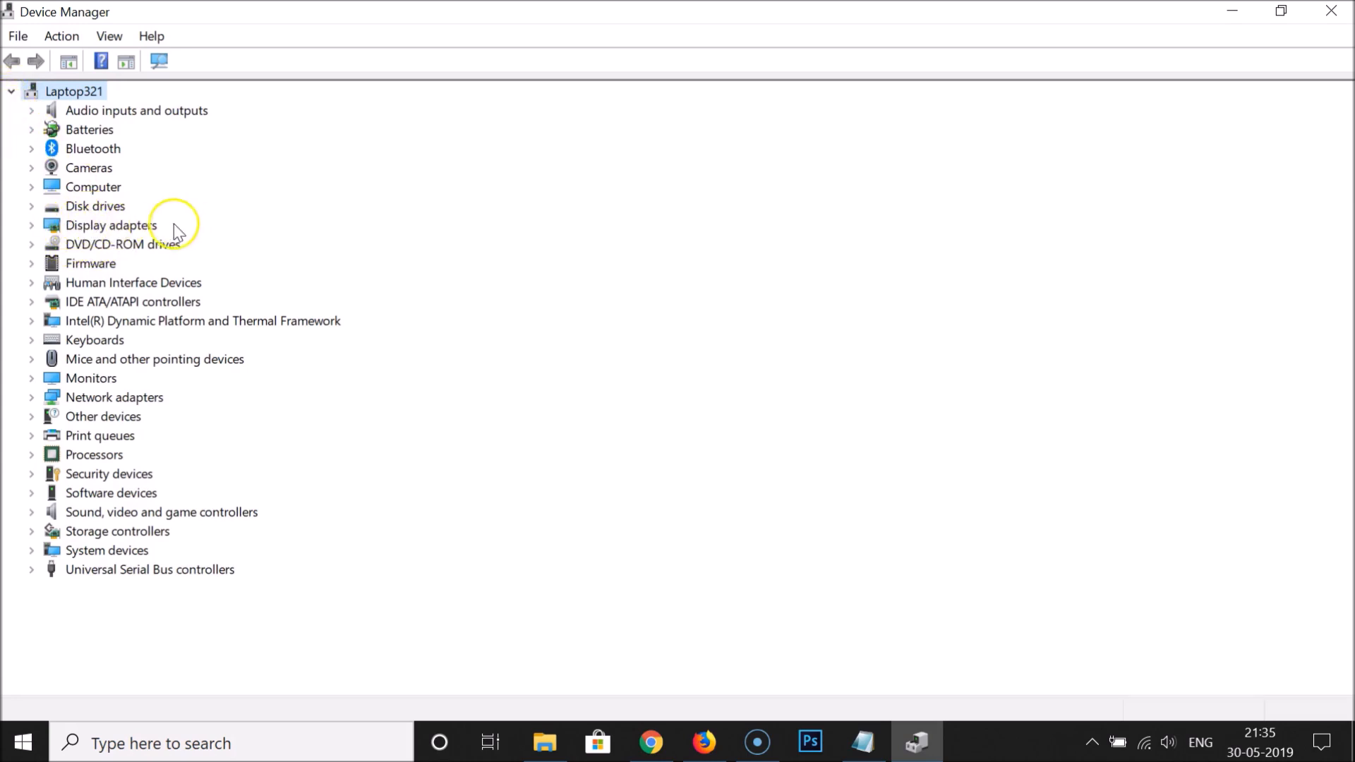
click(31, 226)
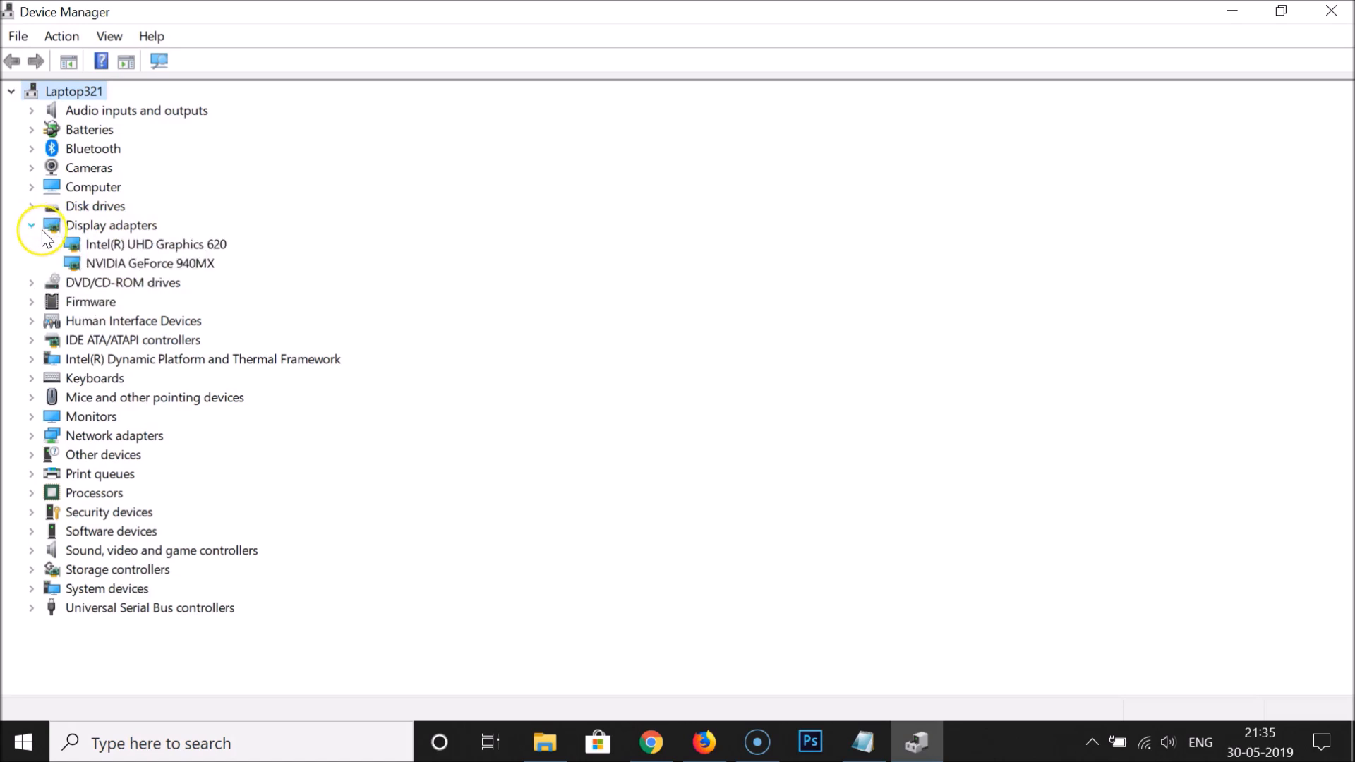
Search automatically for updated driver software for the NVIDIA GeForce 940MX, and close Device Manager.
click(162, 267)
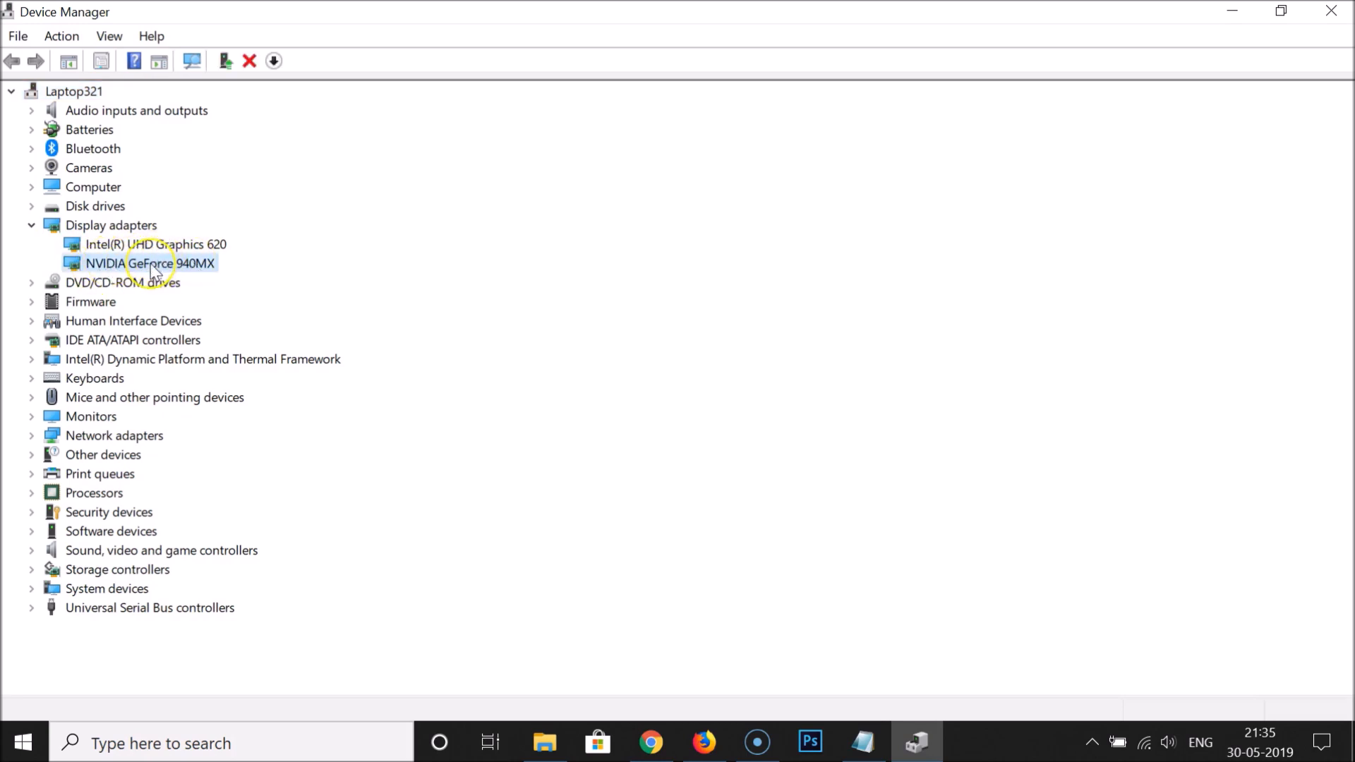
right_click(153, 271)
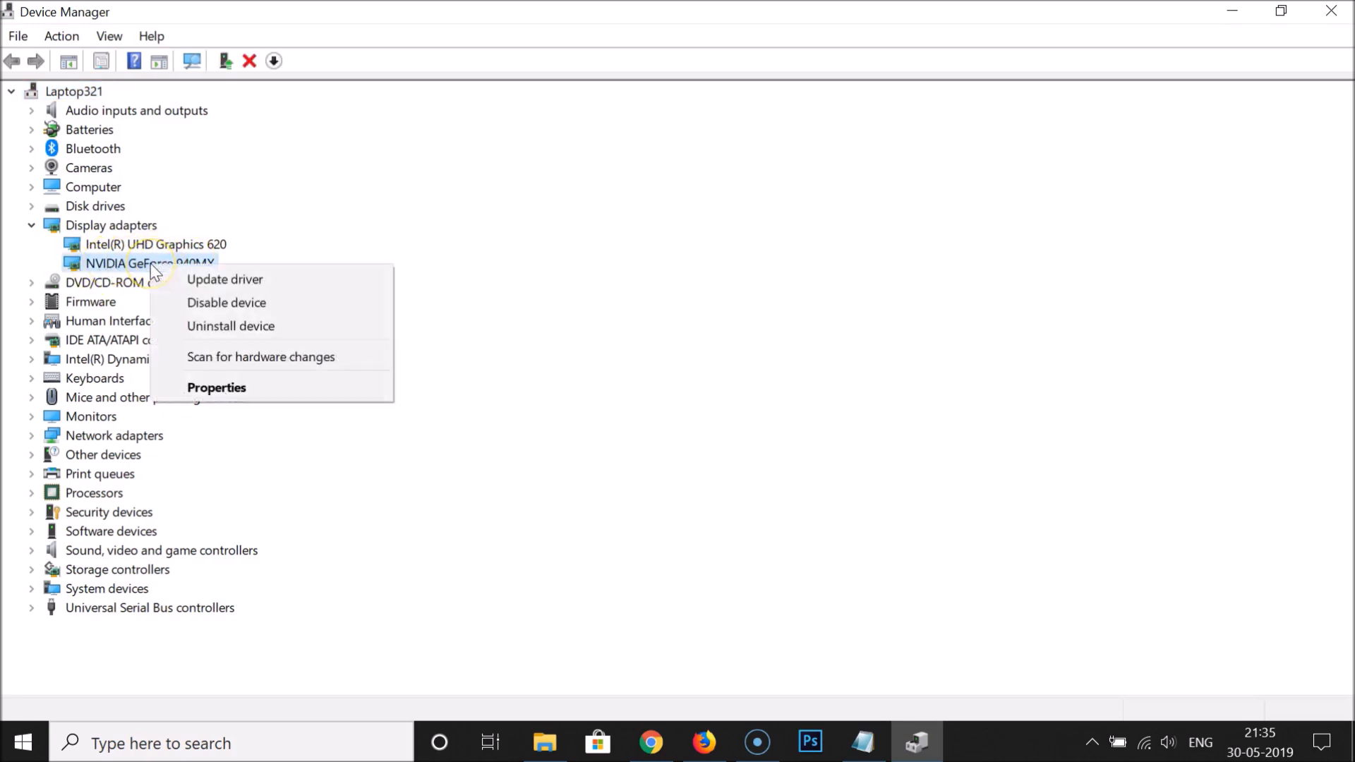
click(247, 281)
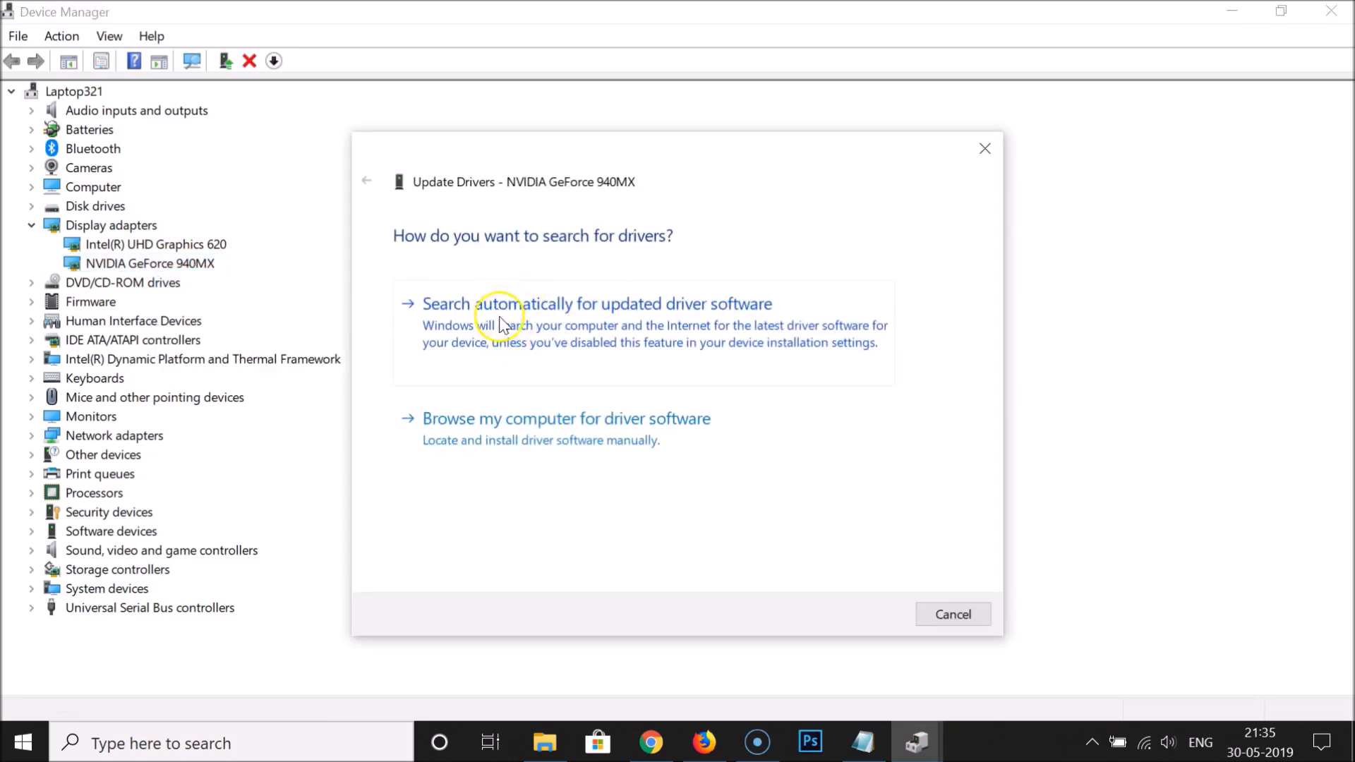
click(663, 327)
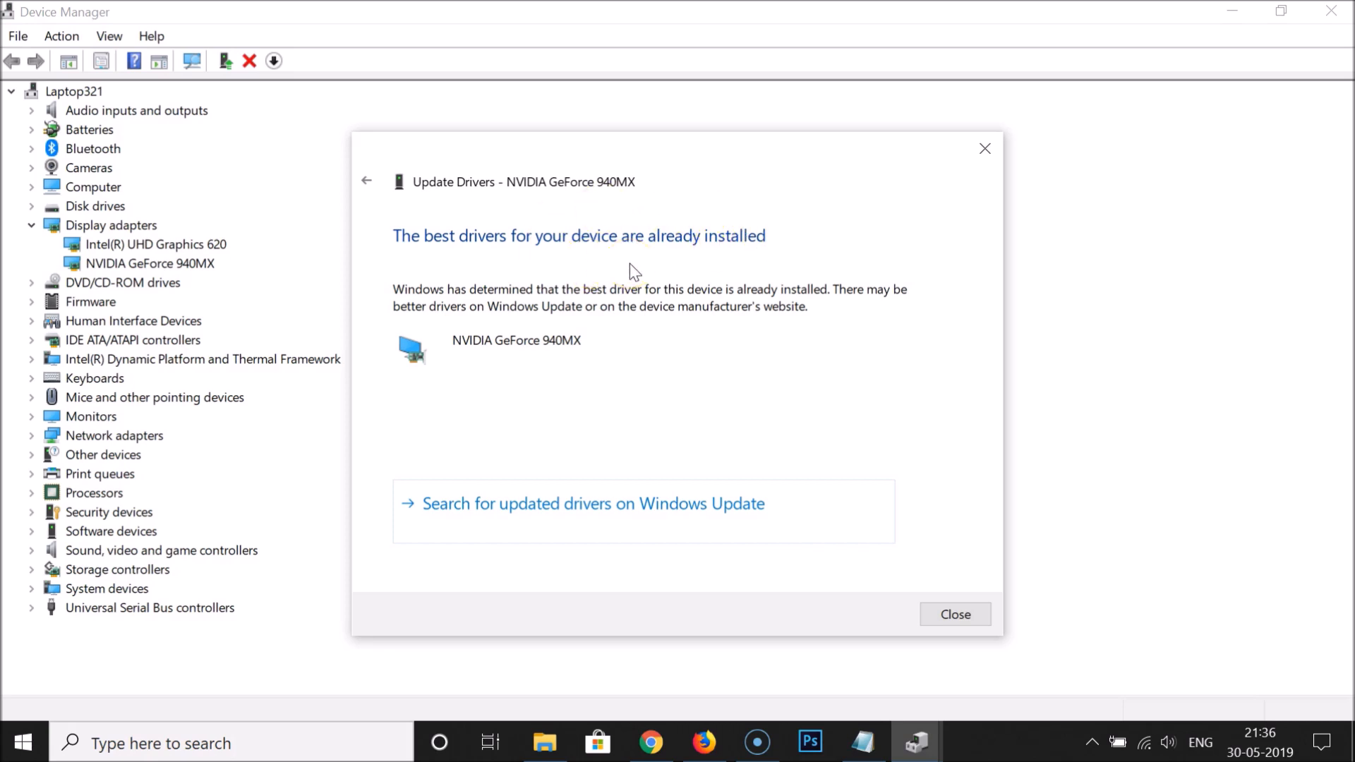
click(937, 615)
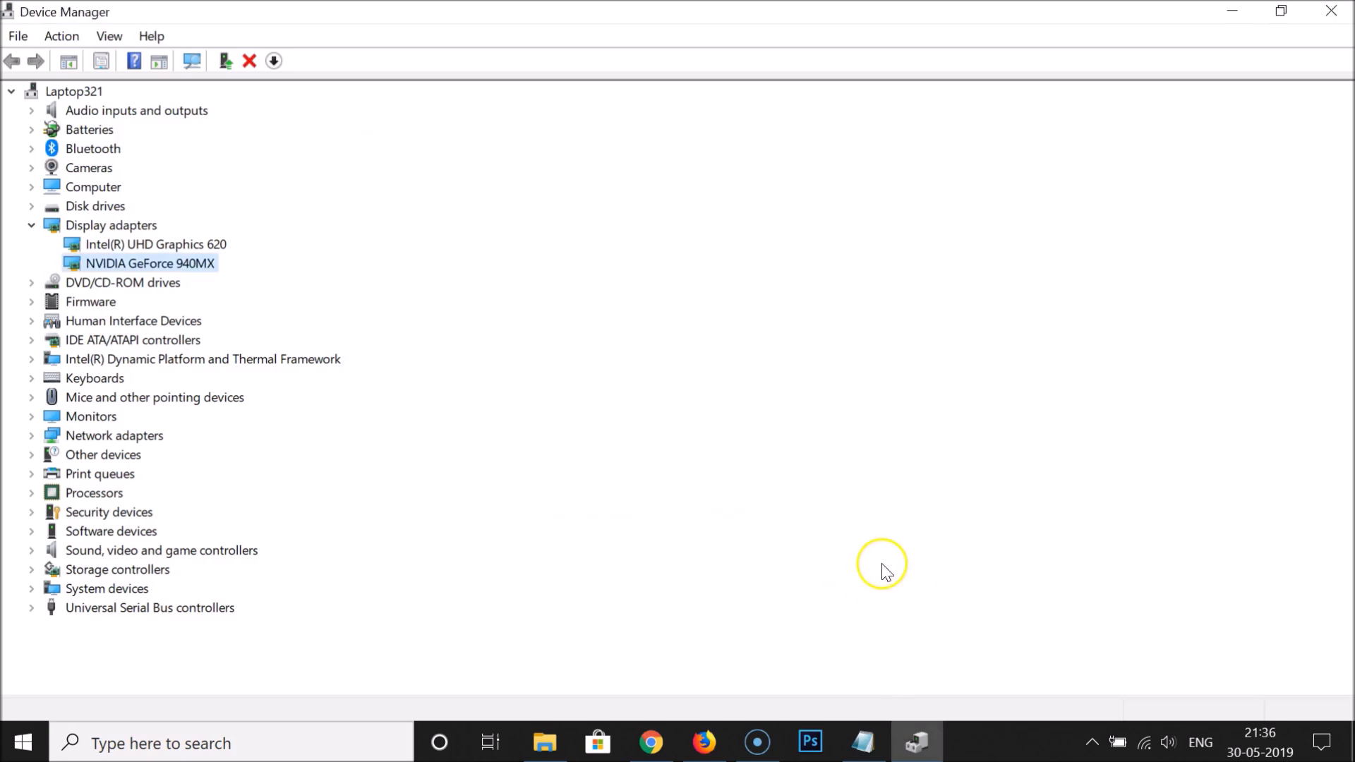
click(1332, 11)
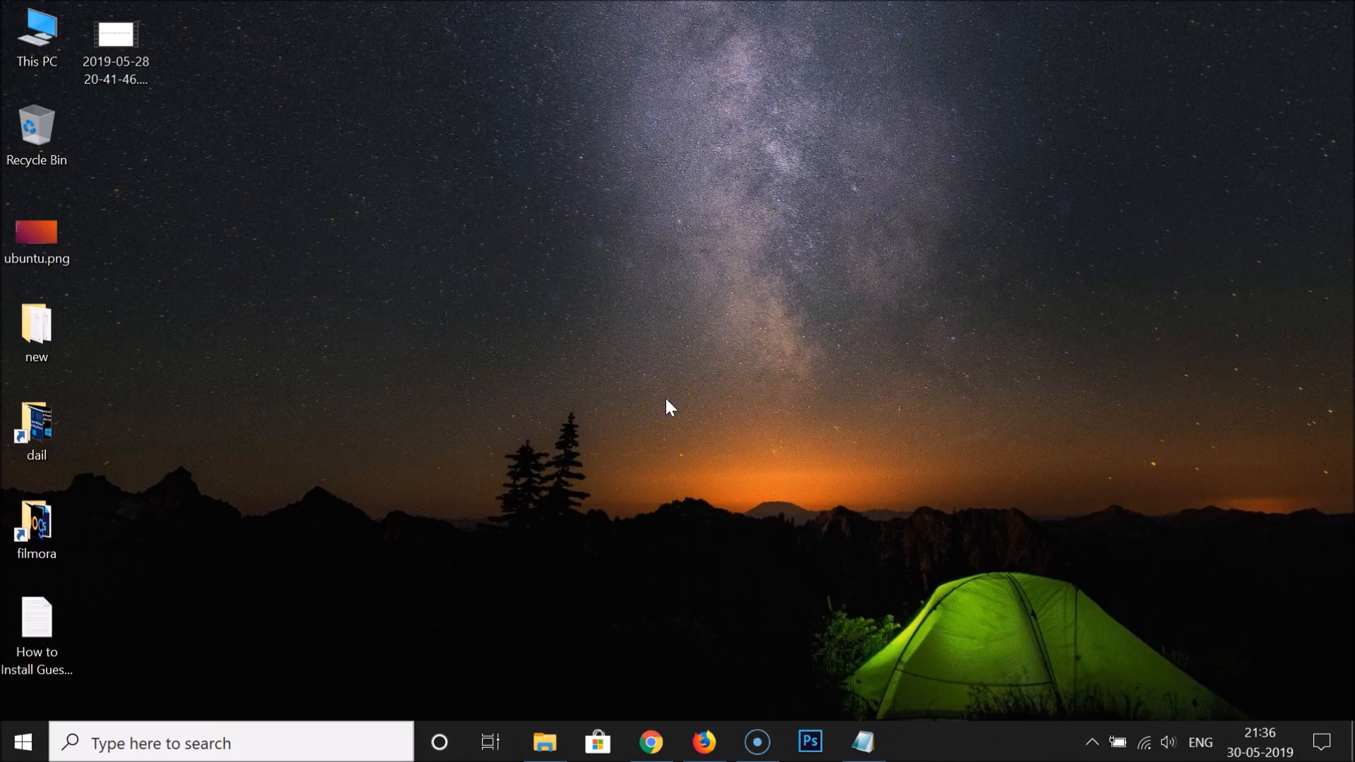
Open the Windows services manager by running services.msc.
key(super+r)
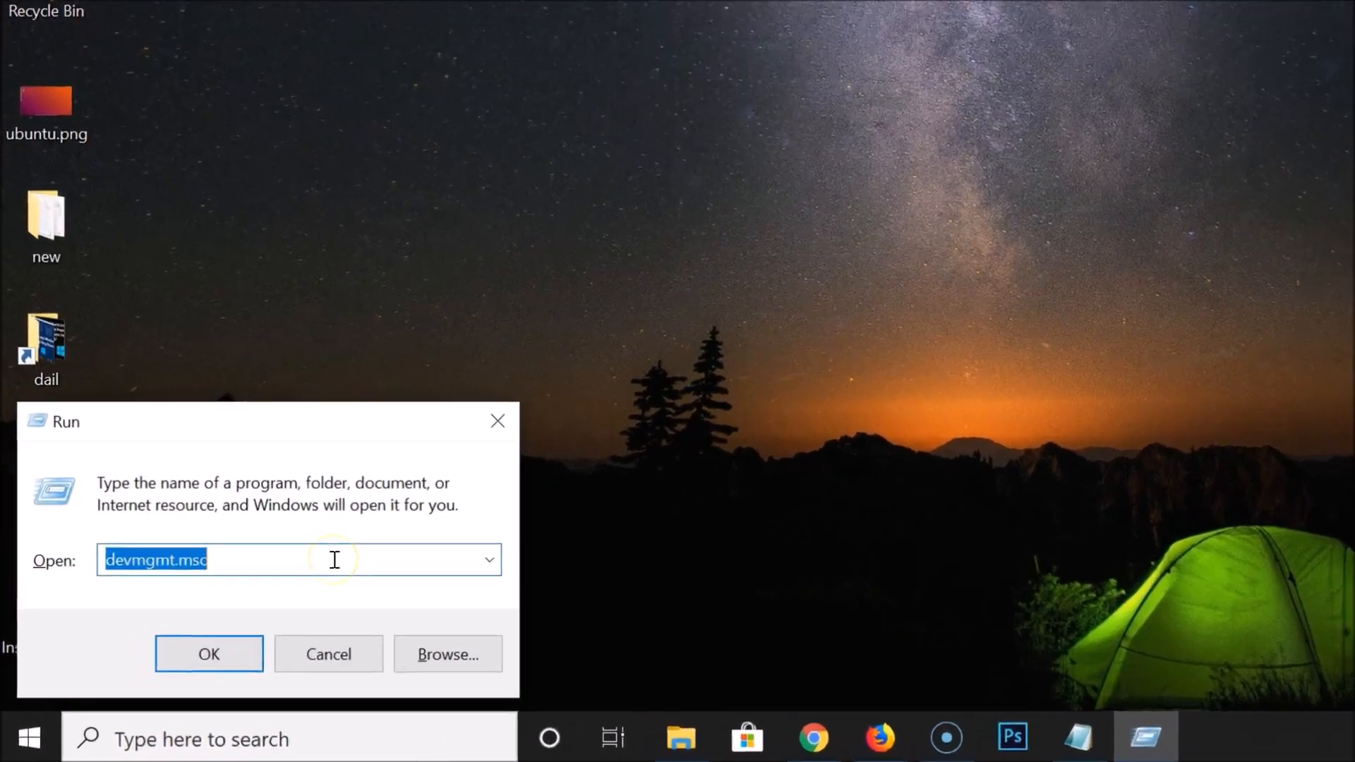
key(BackSpace)
text(se)
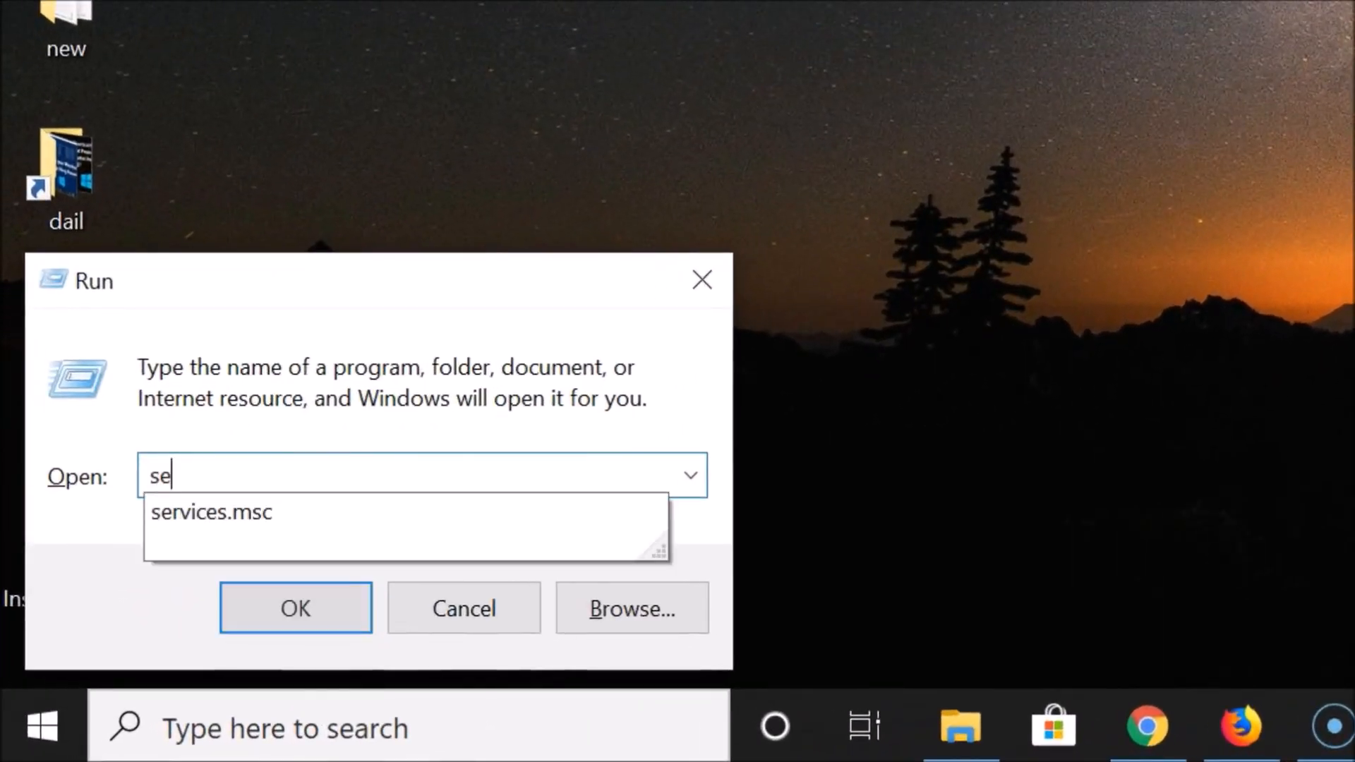
text(rvices.msc)
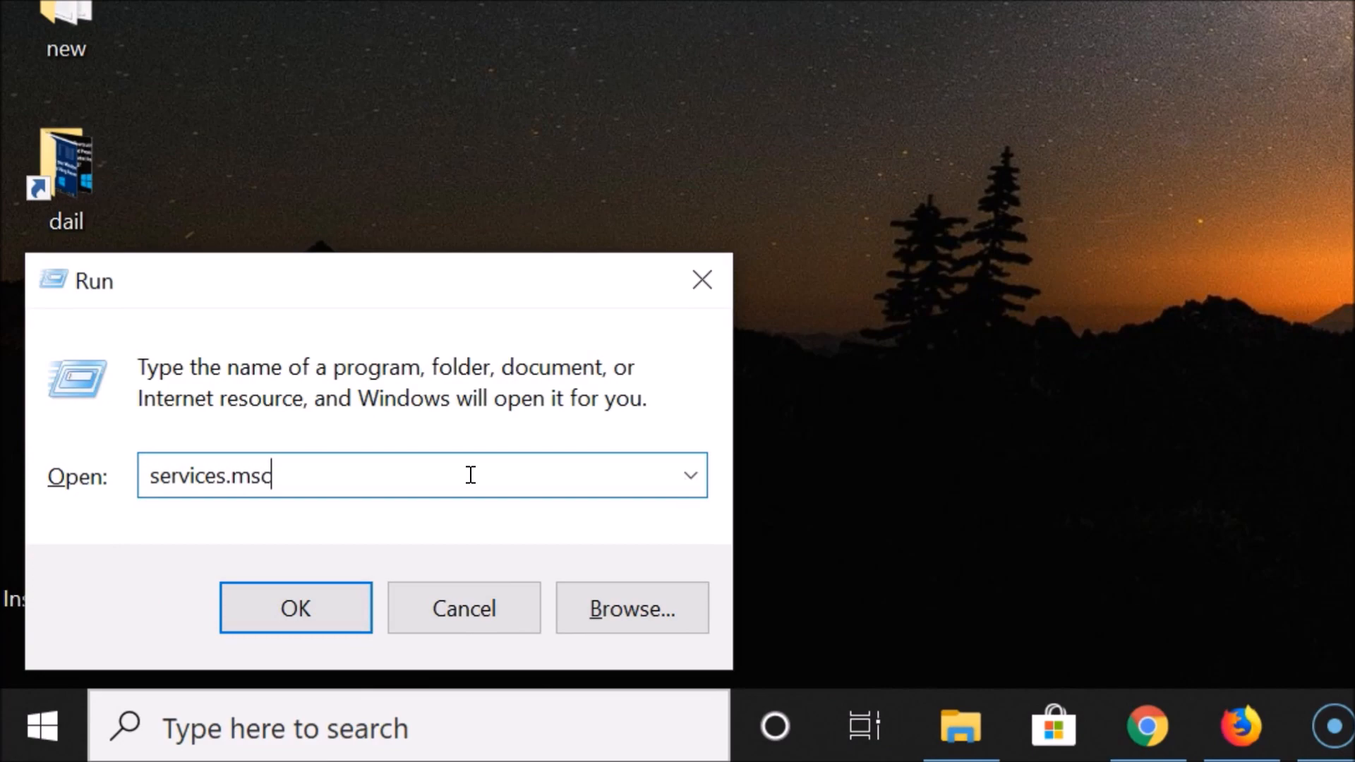
click(293, 611)
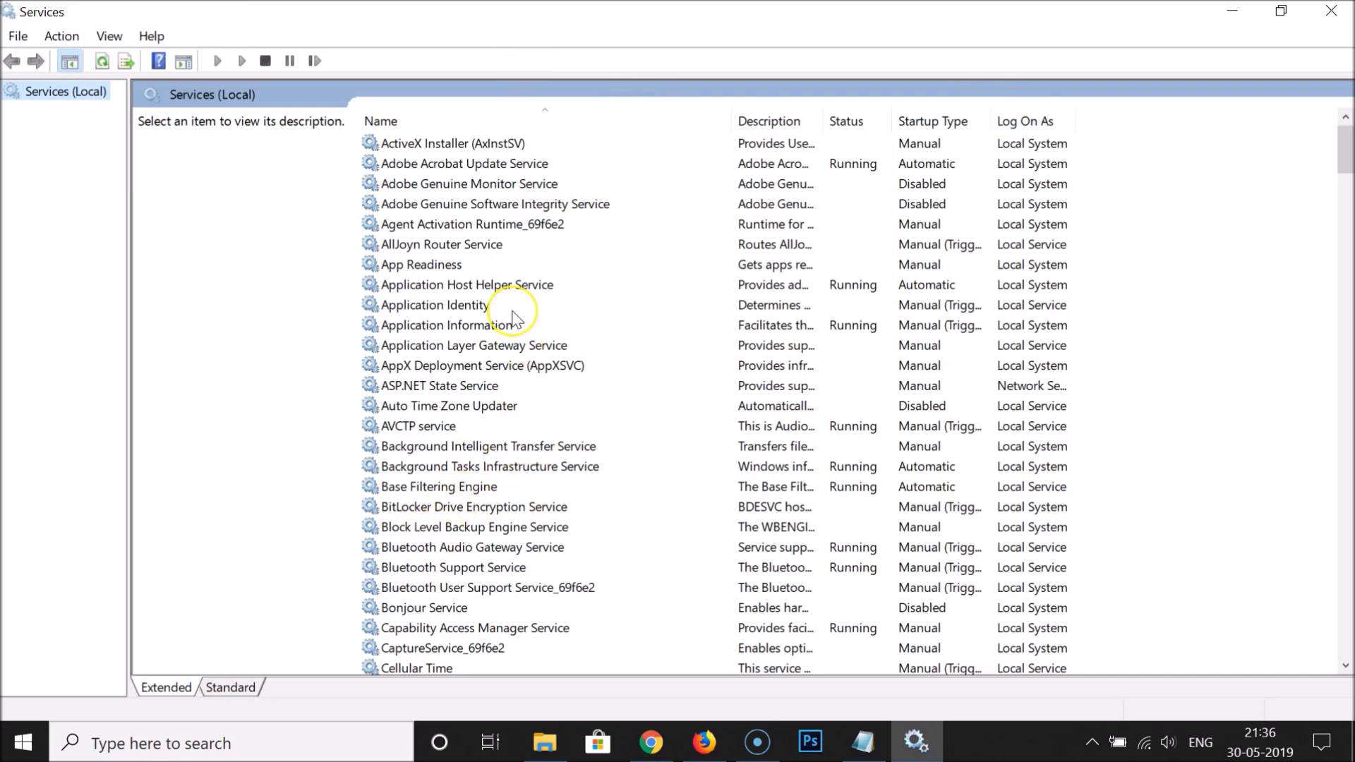
Set the startup type of the NVIDIA Display Container LS service to Automatic and start the service.
scroll(513, 318, down, 17)
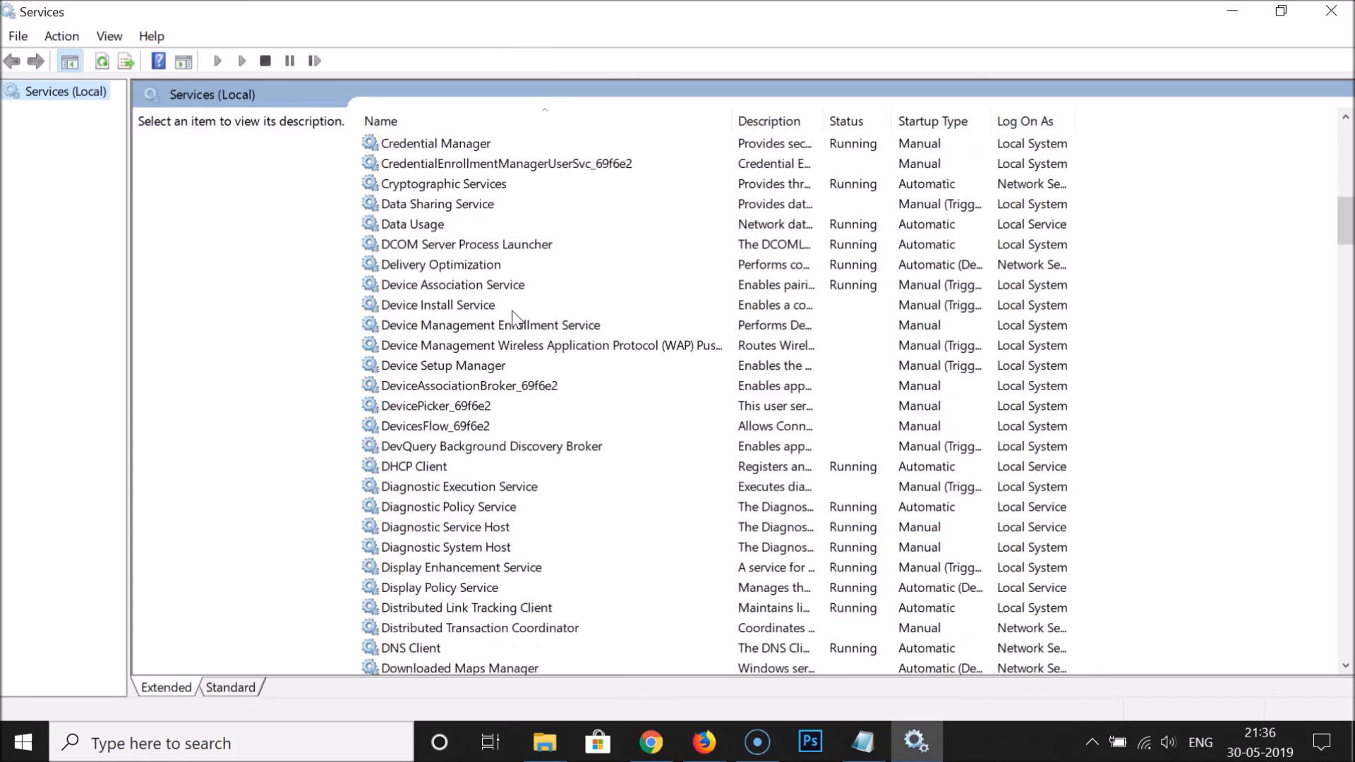
scroll(513, 318, down, 12)
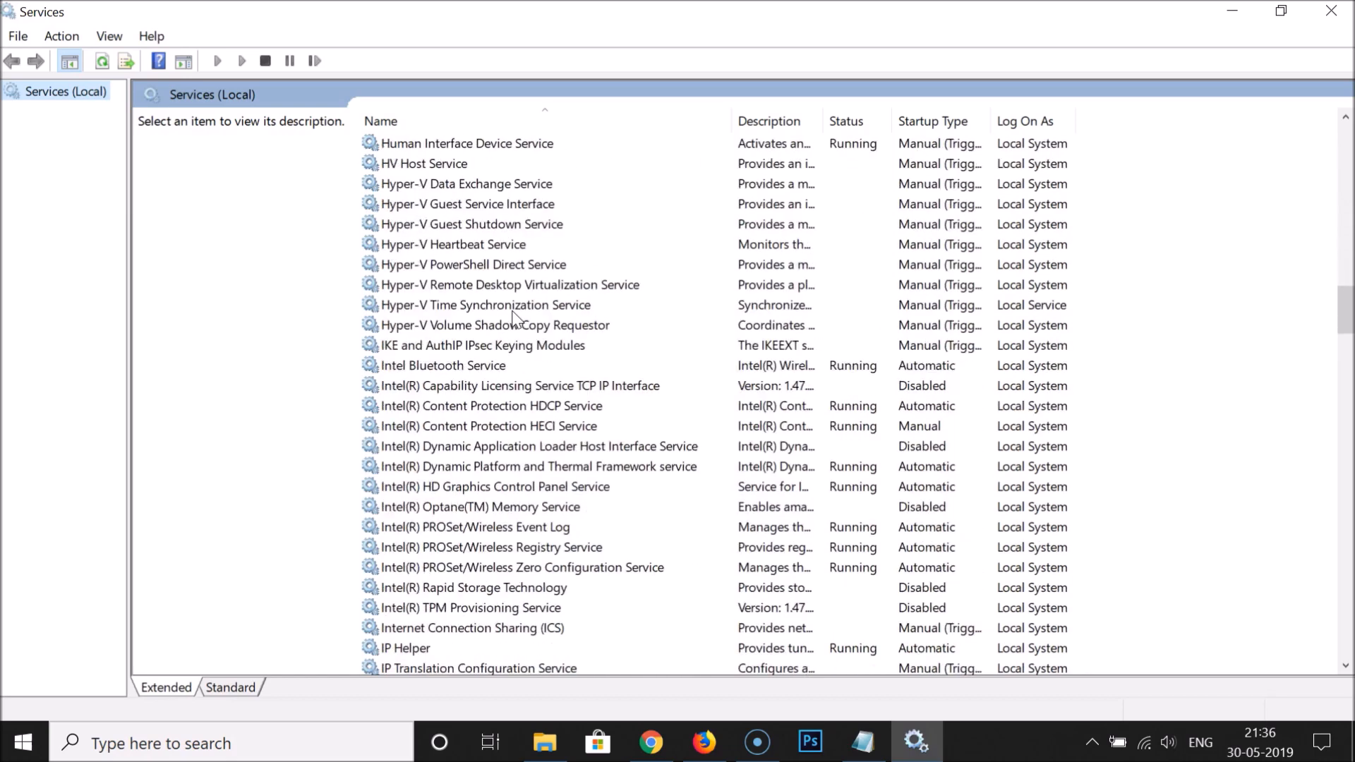
scroll(513, 317, down, 15)
scroll(522, 321, down, 3)
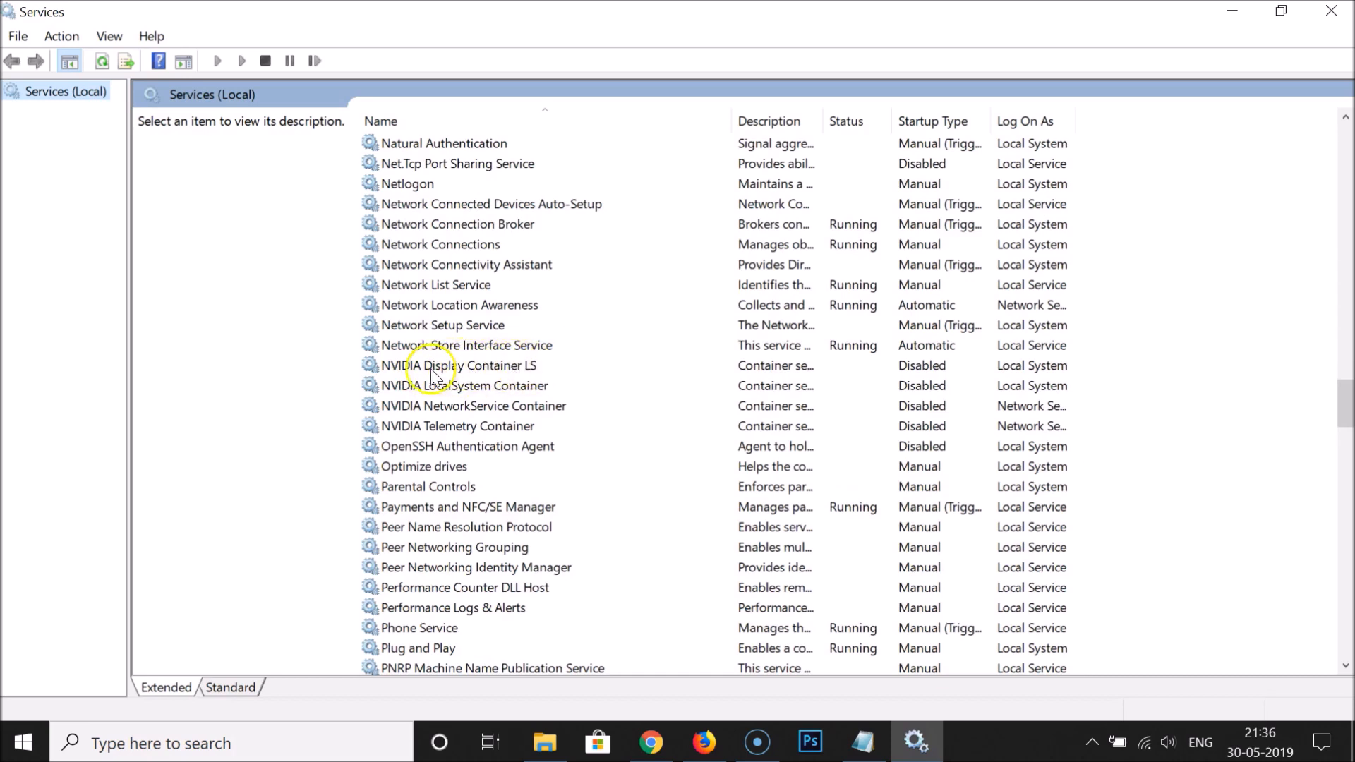
click(501, 371)
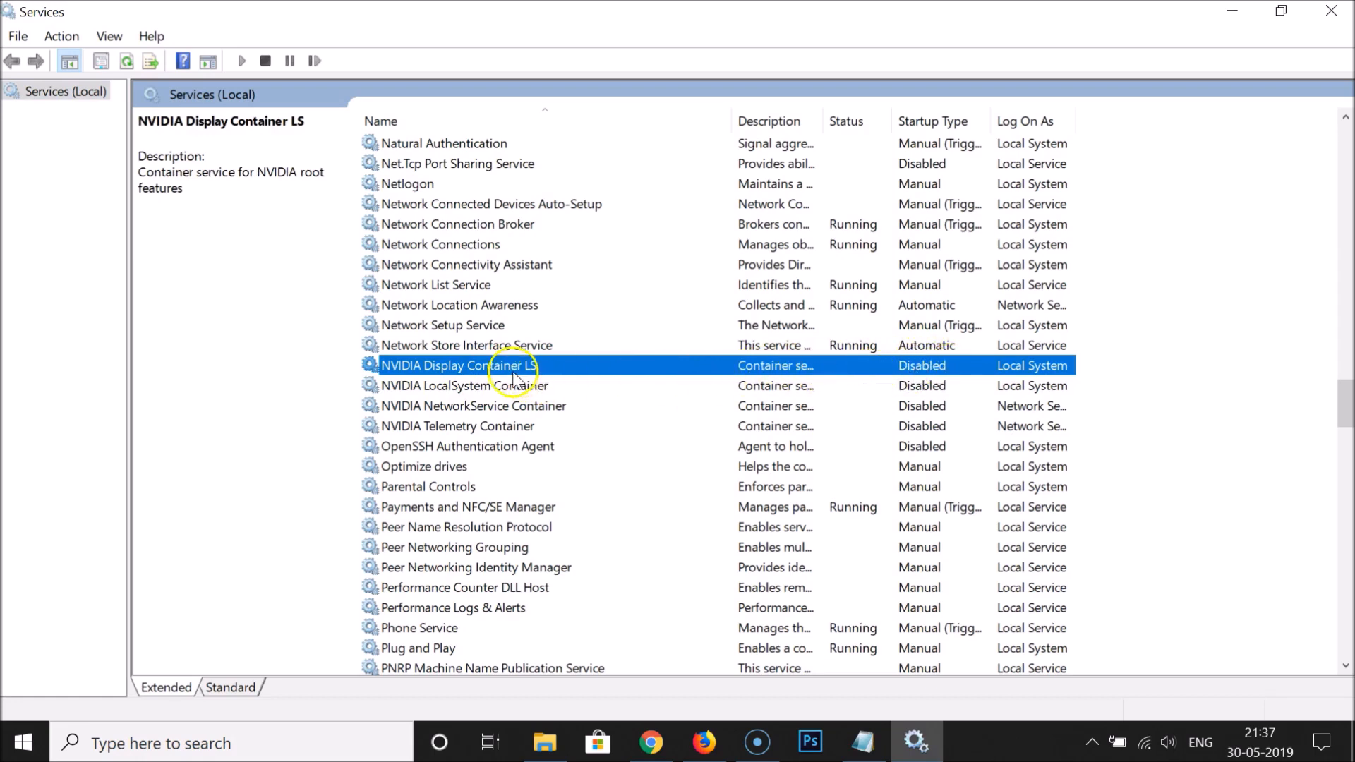
double_click(469, 366)
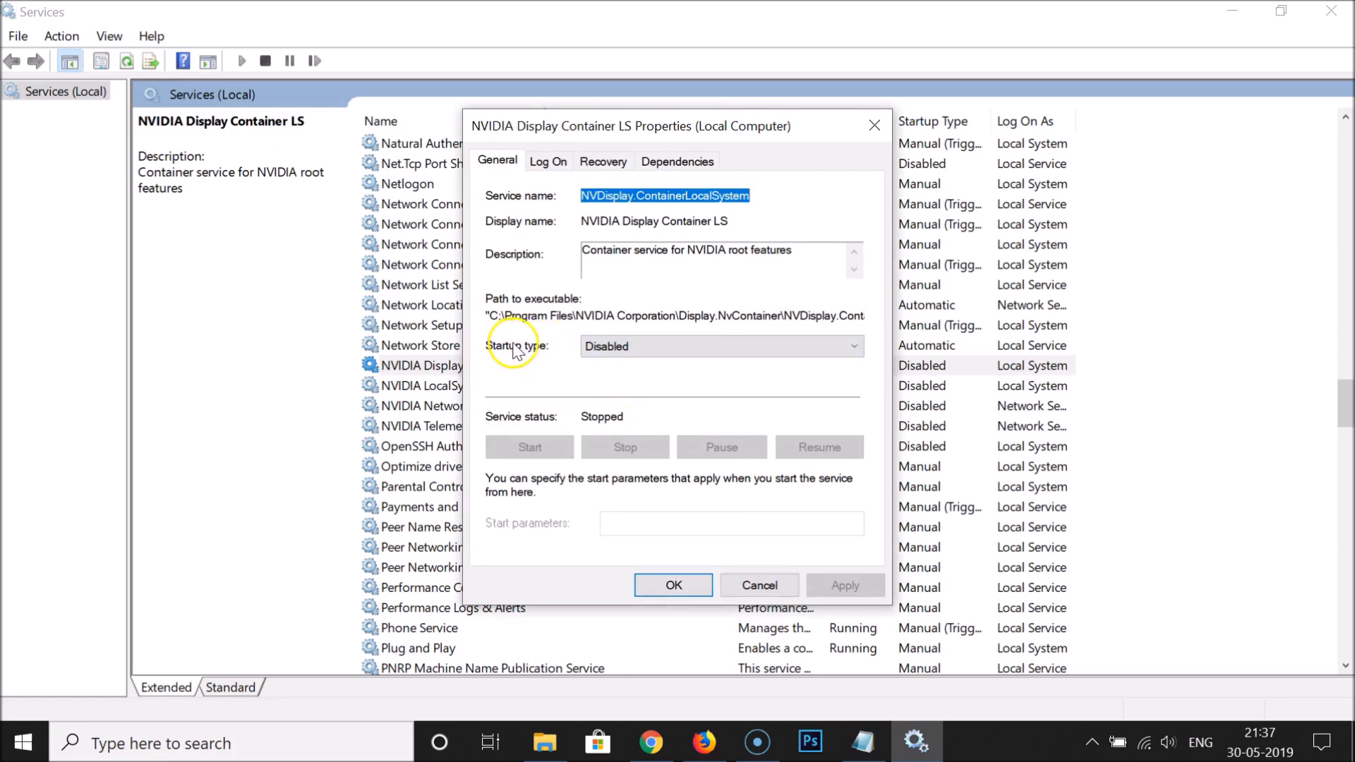
click(600, 345)
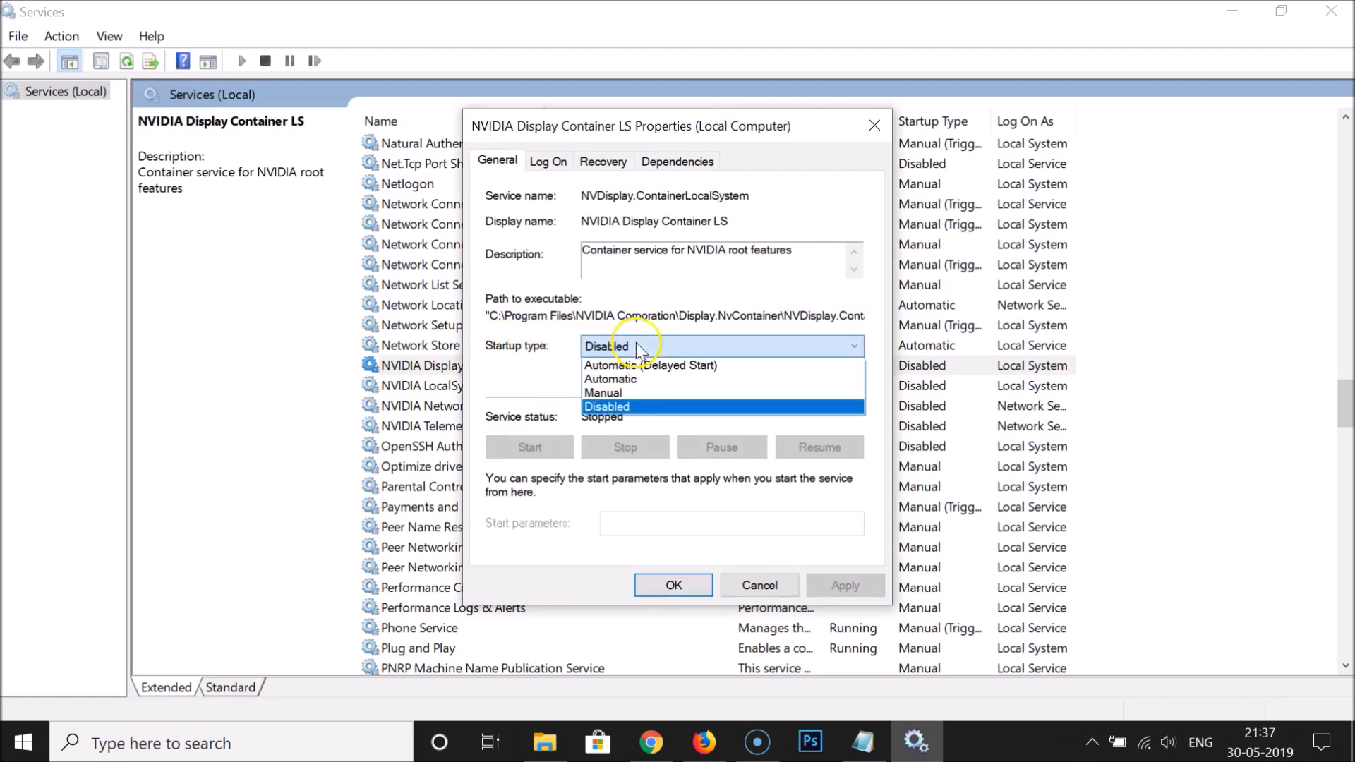
click(632, 381)
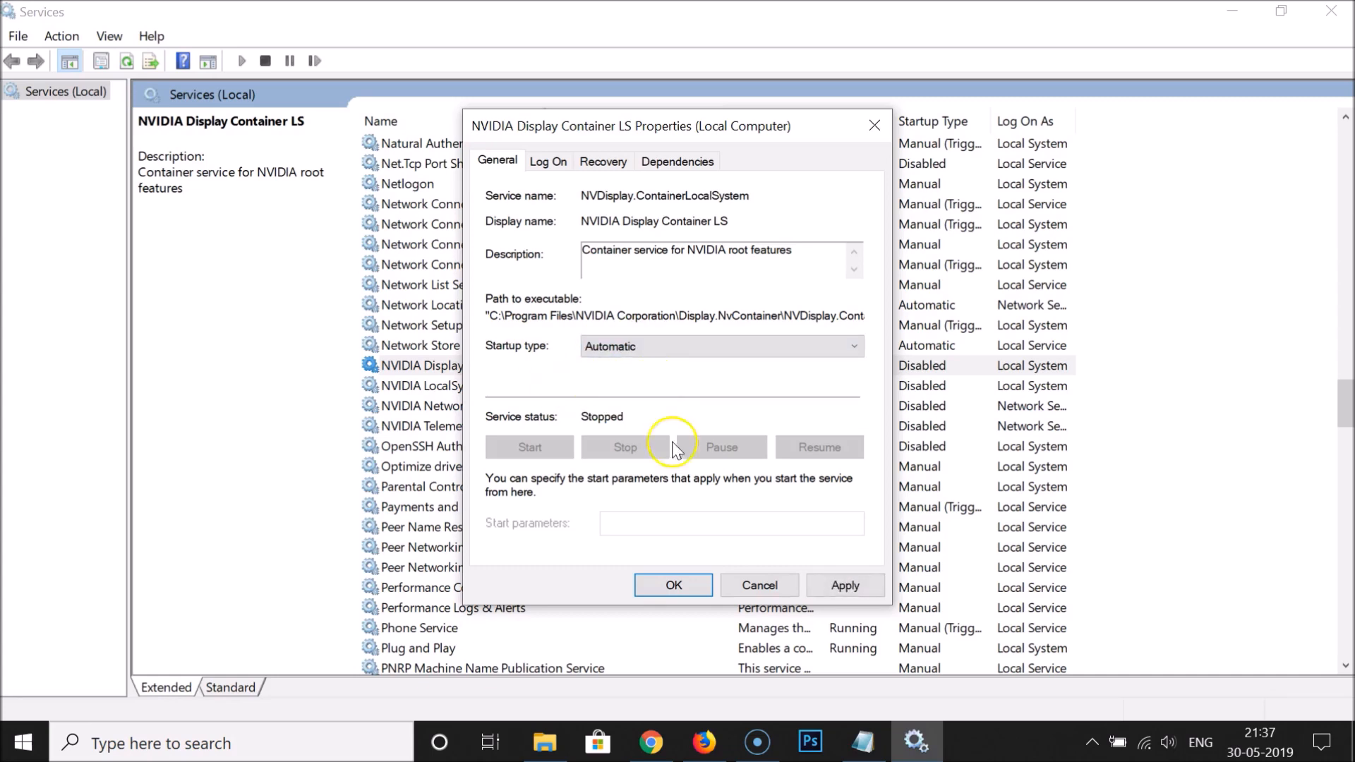
click(845, 585)
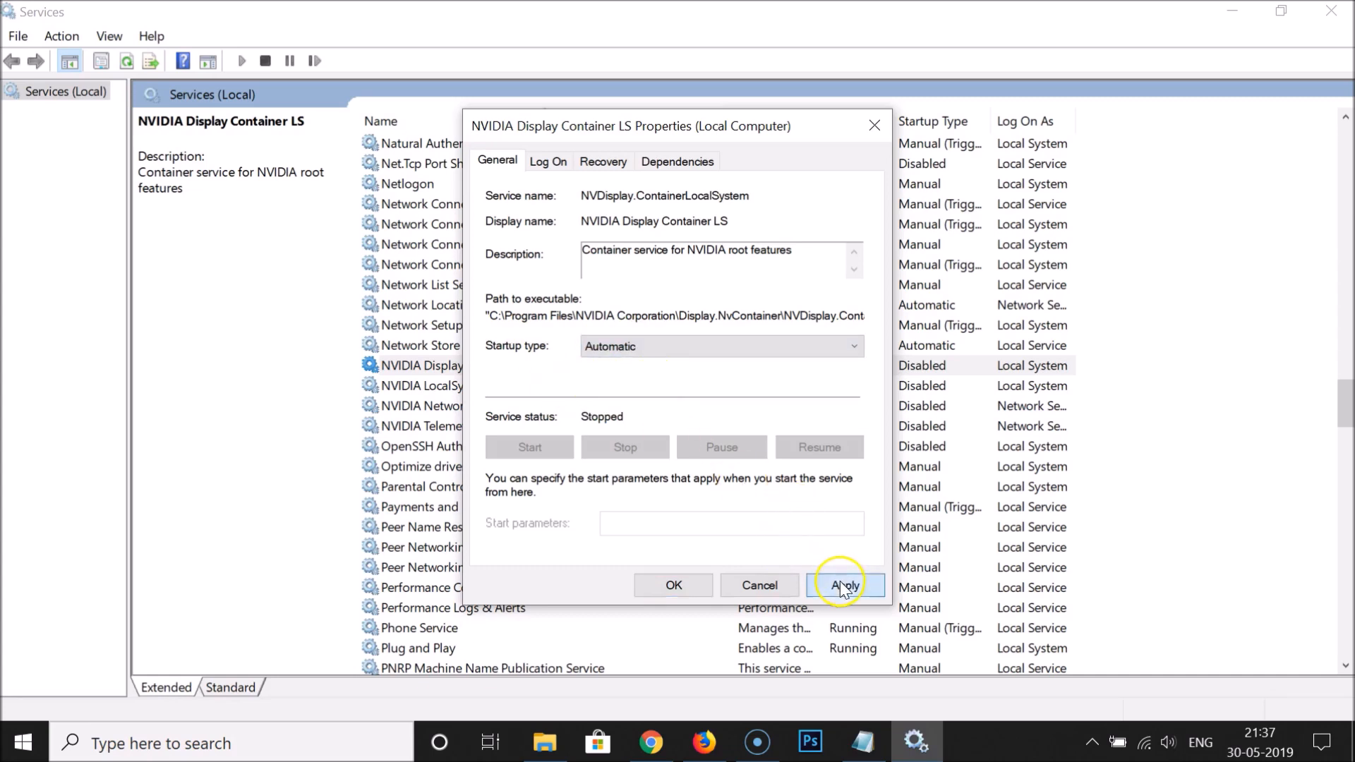
click(708, 589)
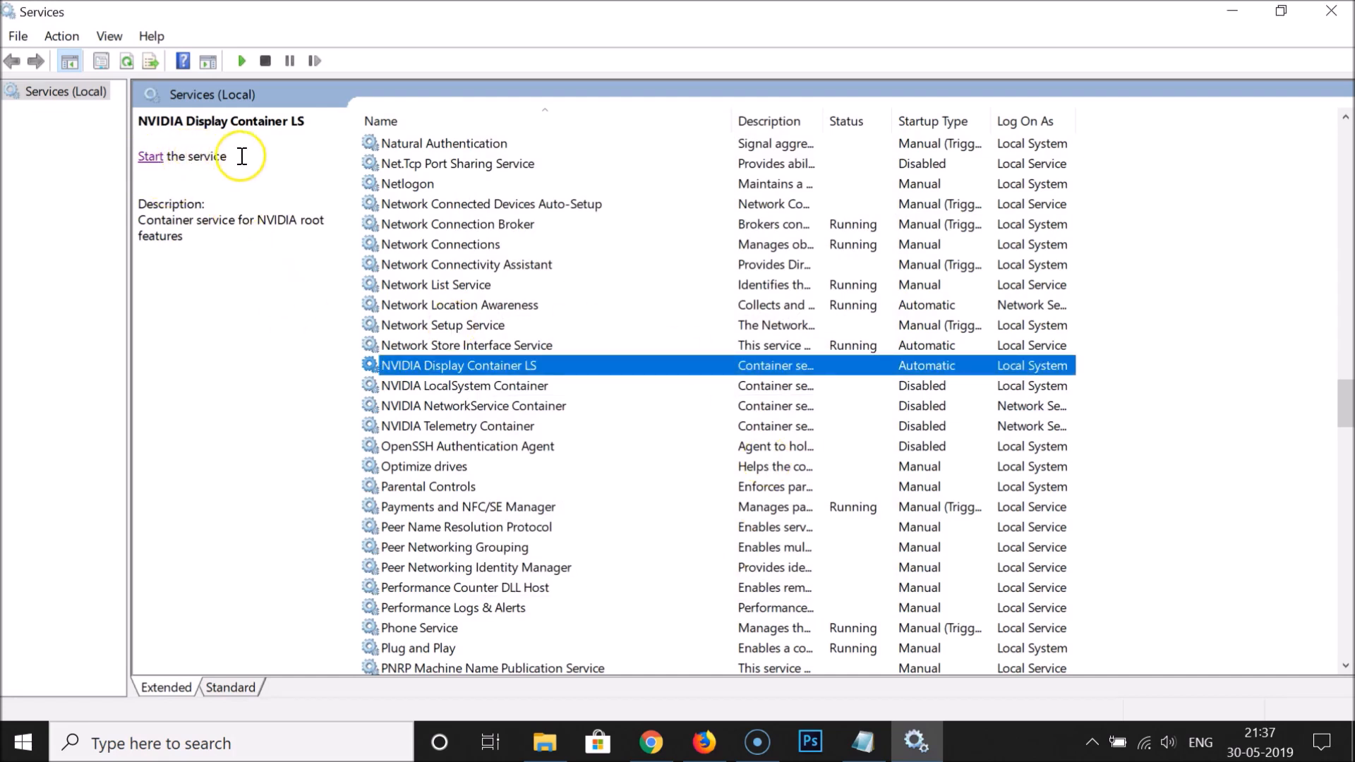
click(154, 161)
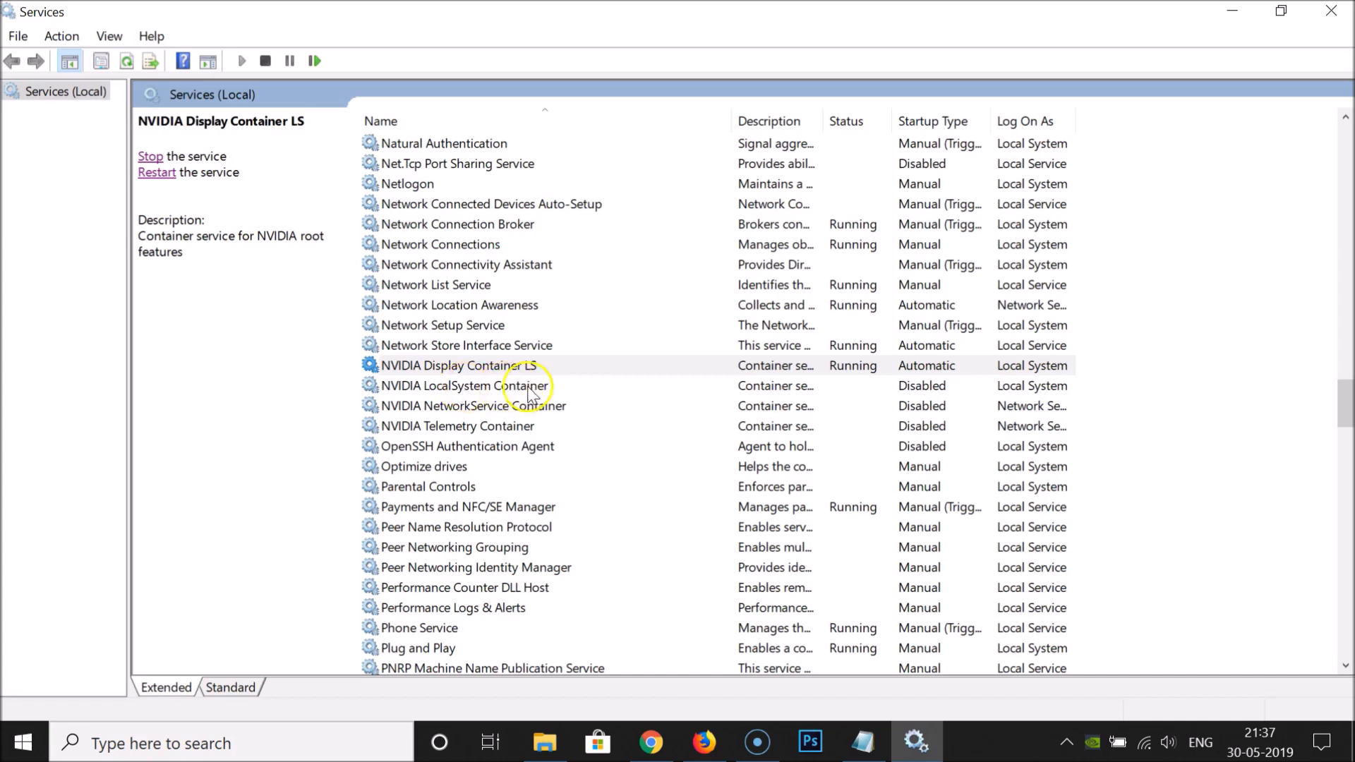
Start the NVIDIA LocalSystem Container service with its startup type set to Automatic, and close the services manager.
double_click(479, 386)
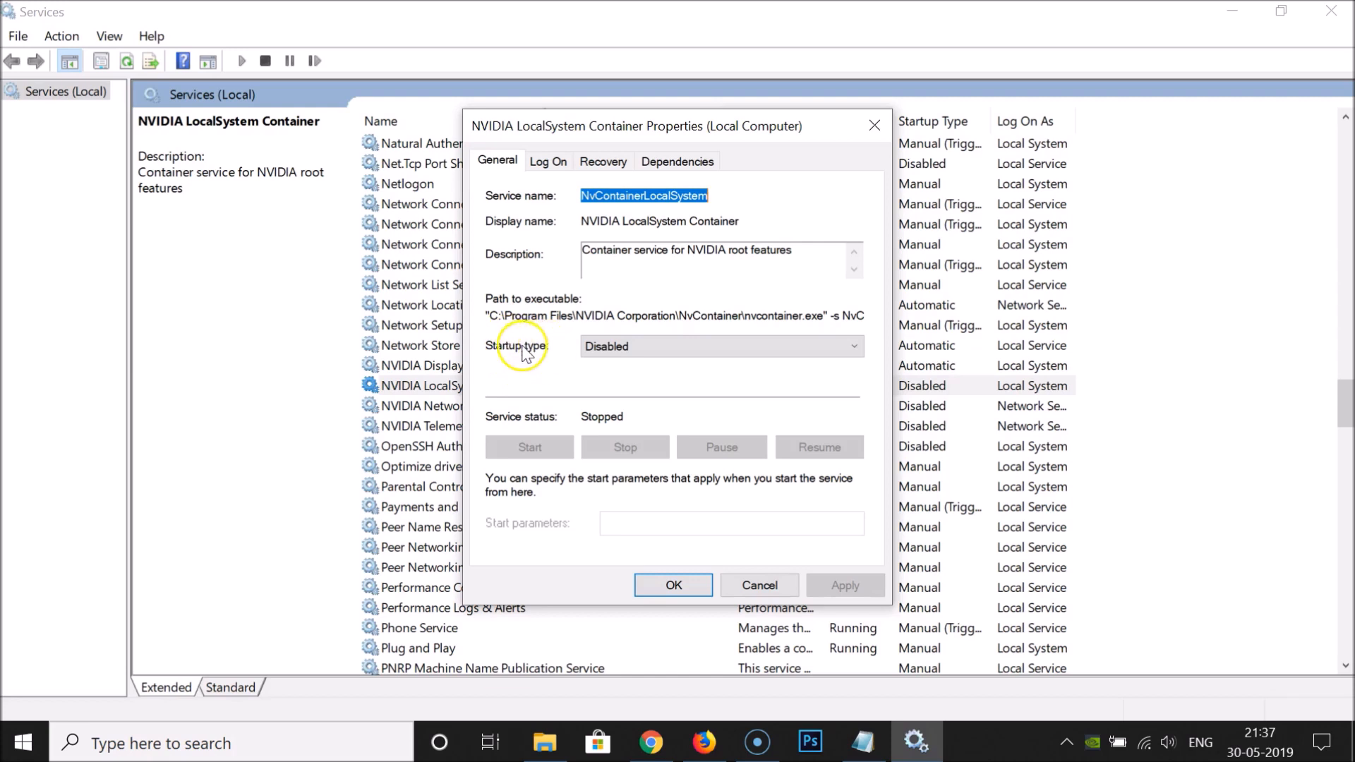
click(655, 353)
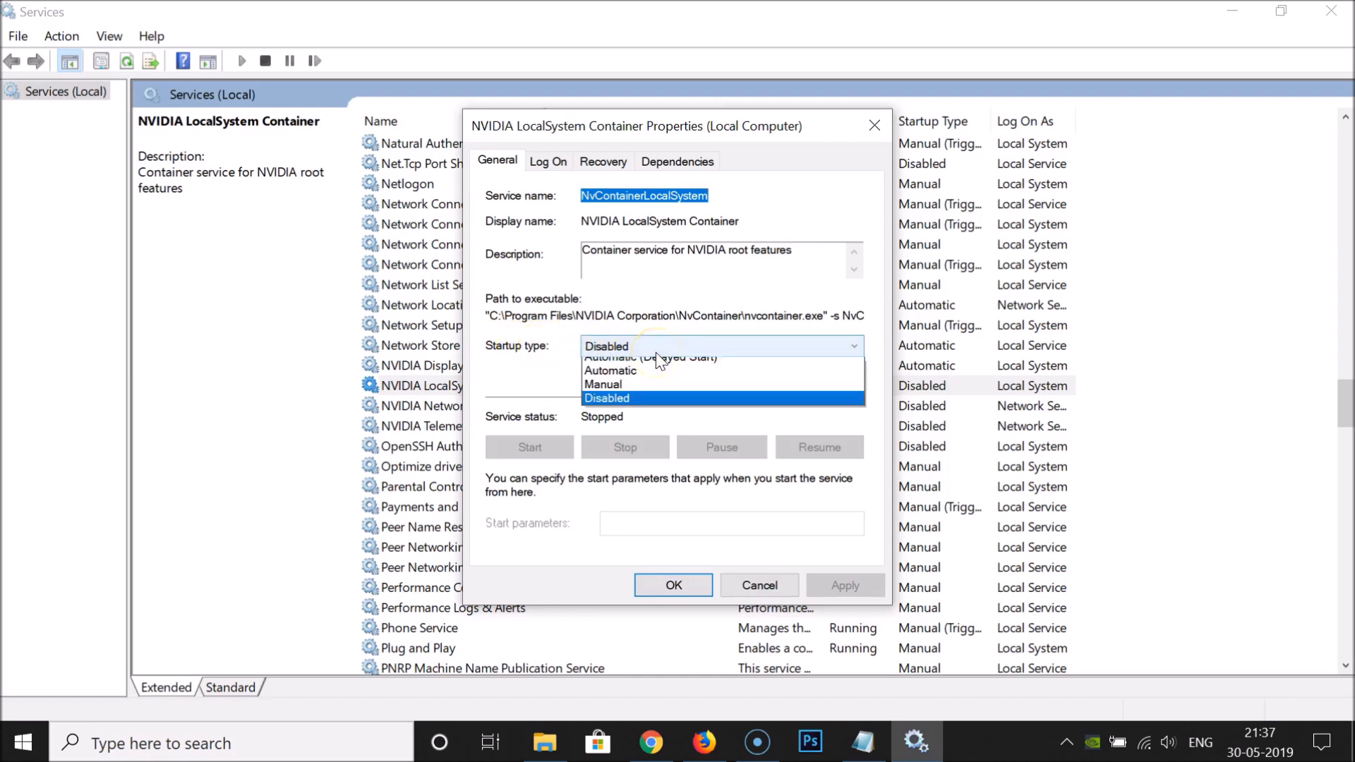
click(632, 381)
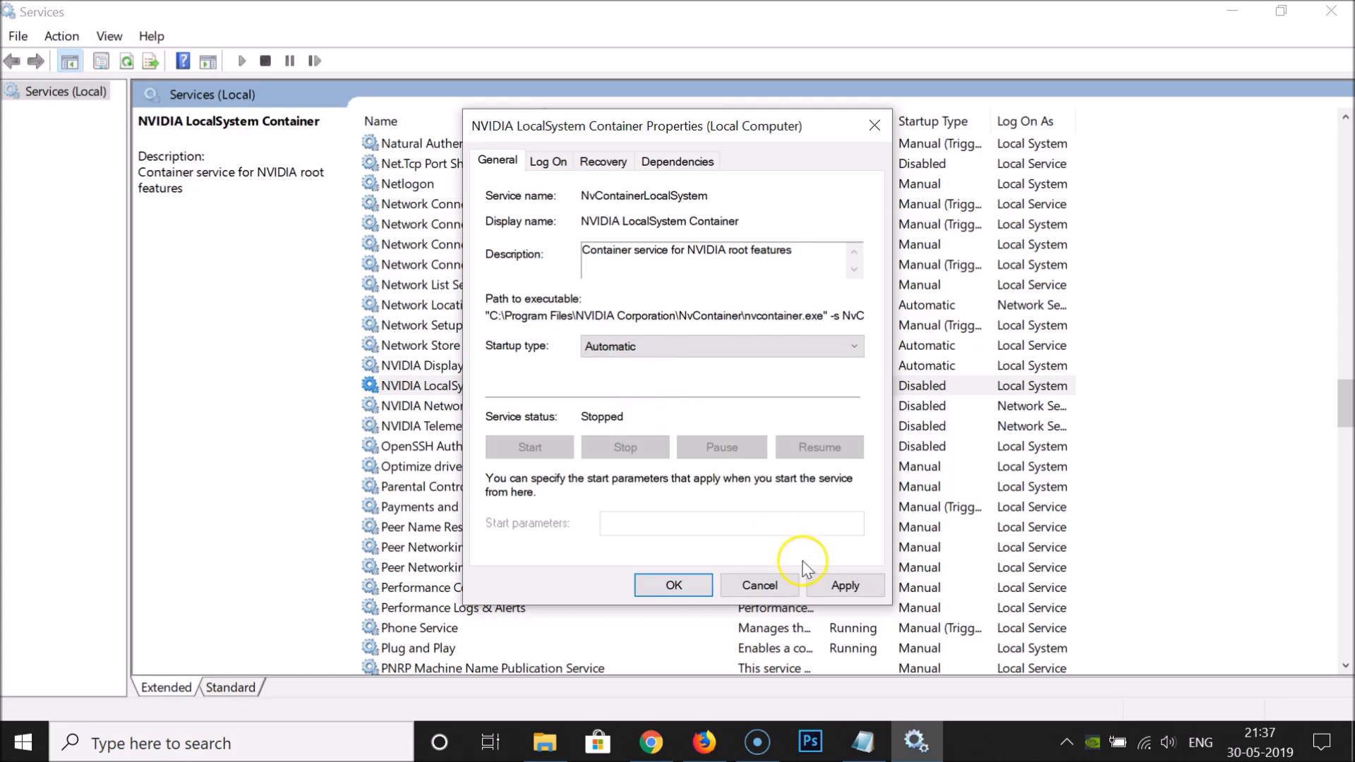
click(838, 587)
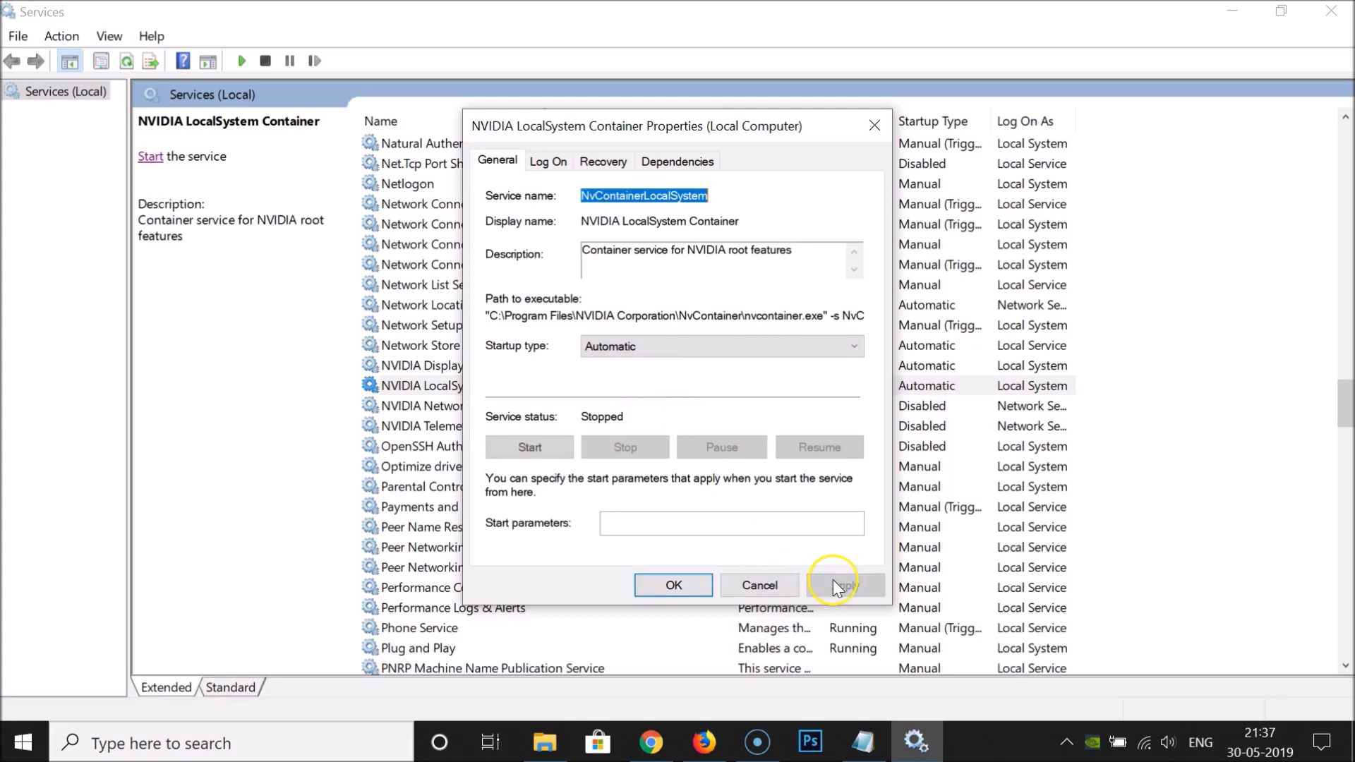
click(678, 585)
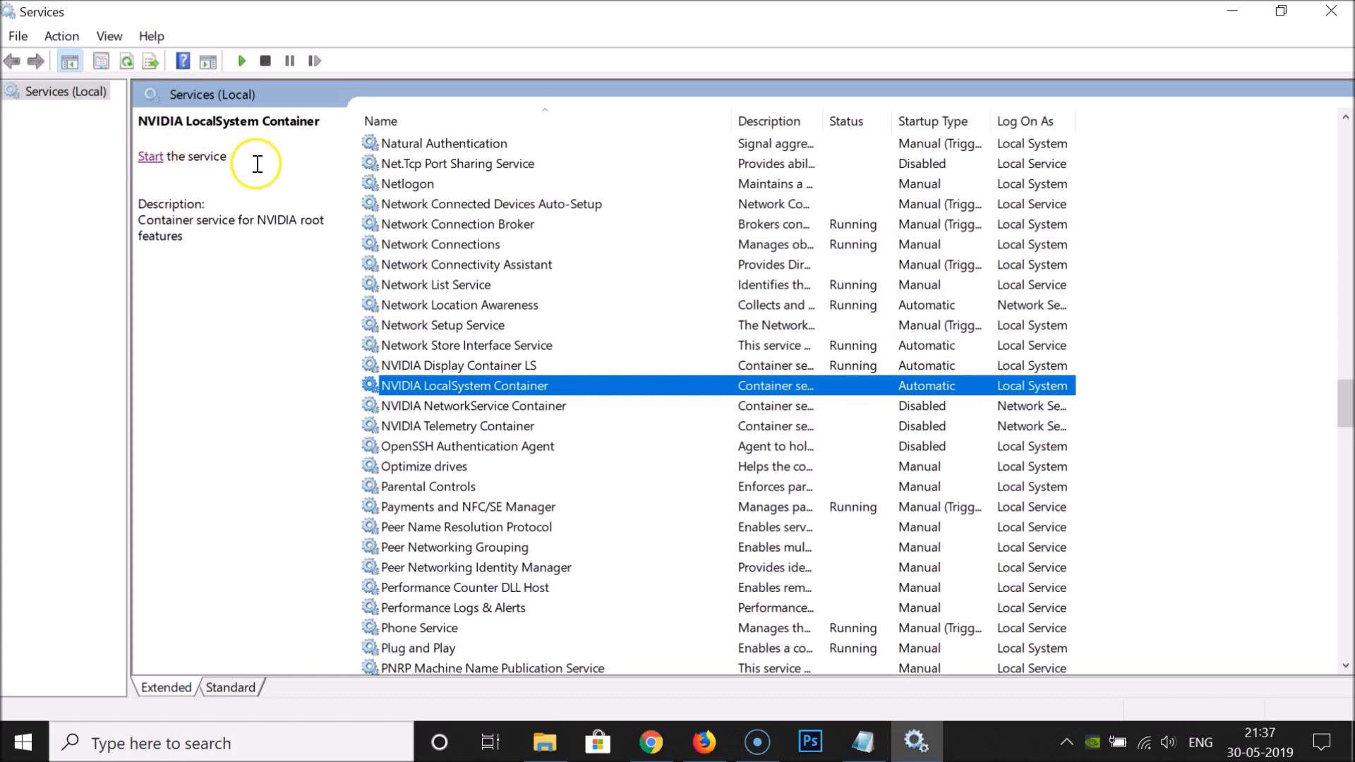
click(150, 156)
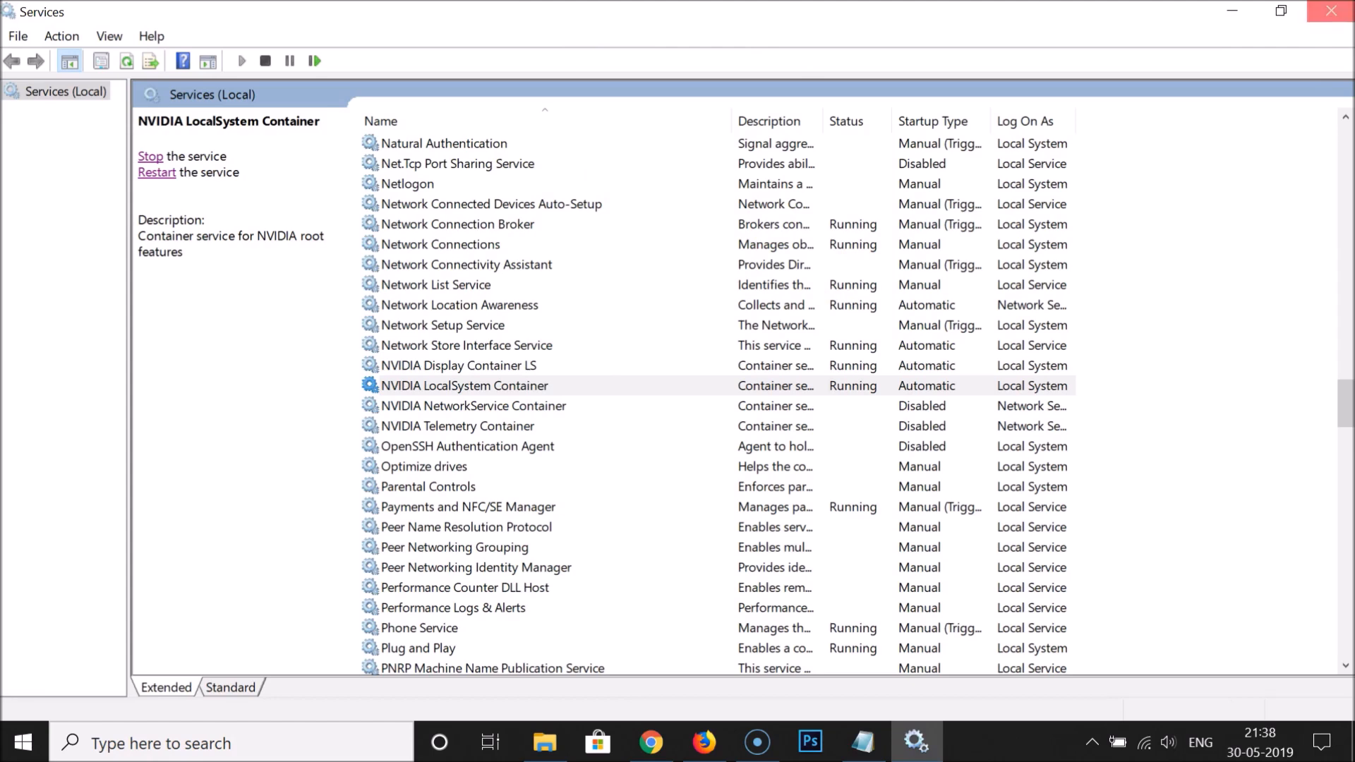
click(1330, 10)
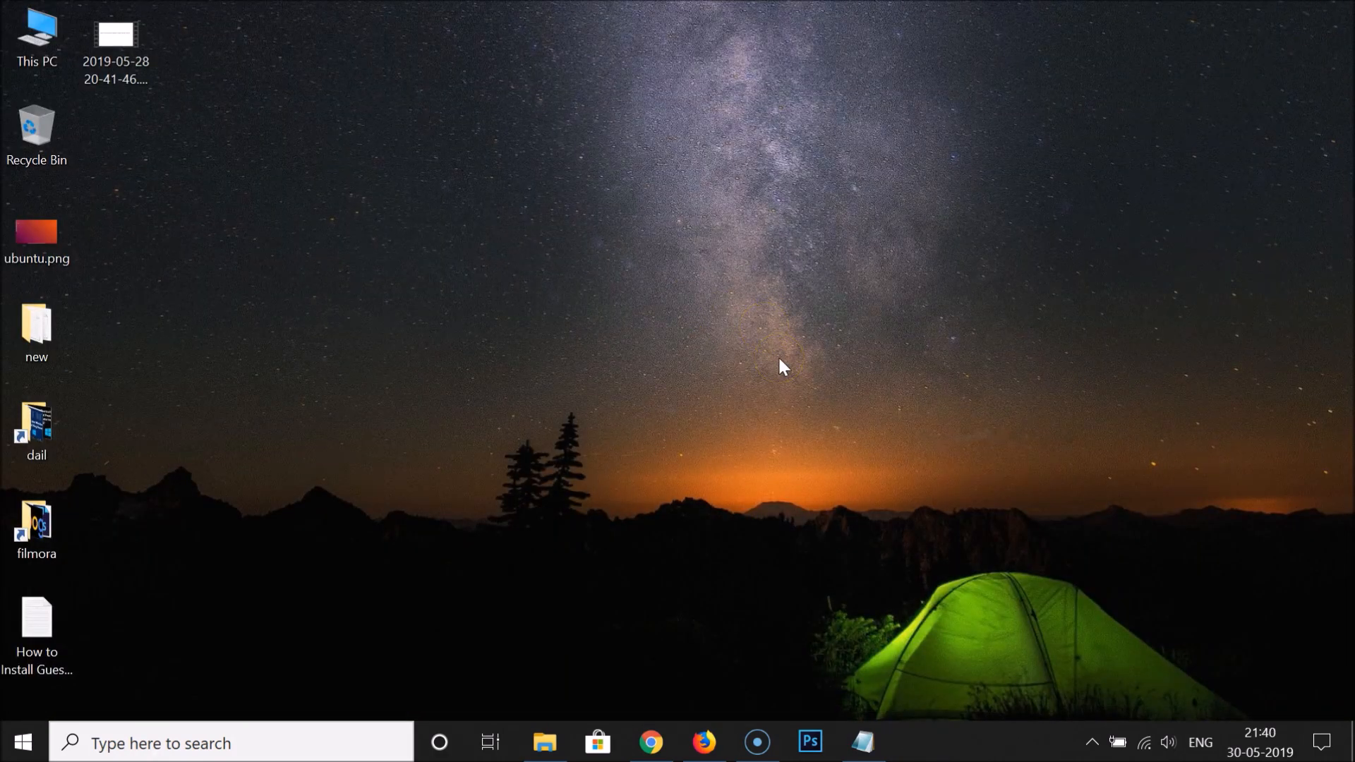
In File Explorer, open the Control Panel Client folder under NVIDIA Corporation in Program Files on the C: drive.
double_click(28, 41)
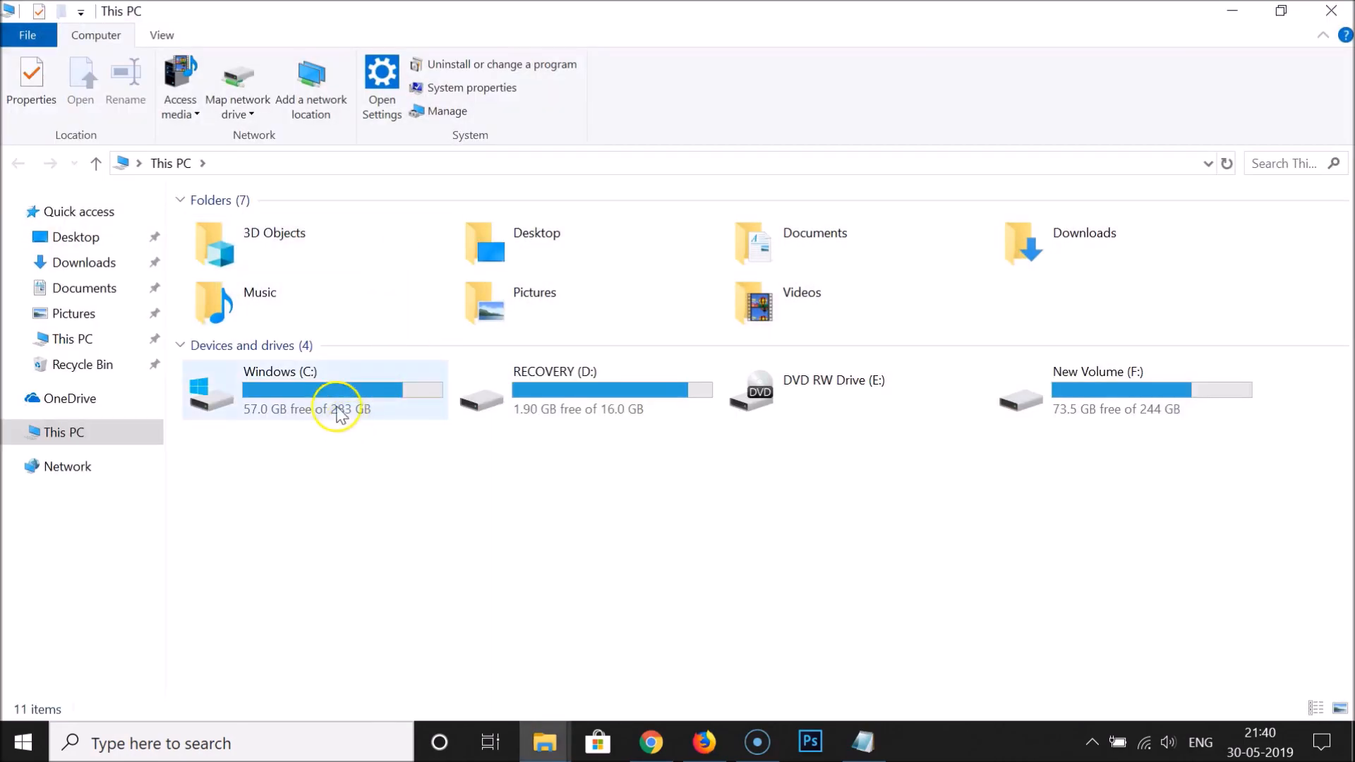
double_click(337, 413)
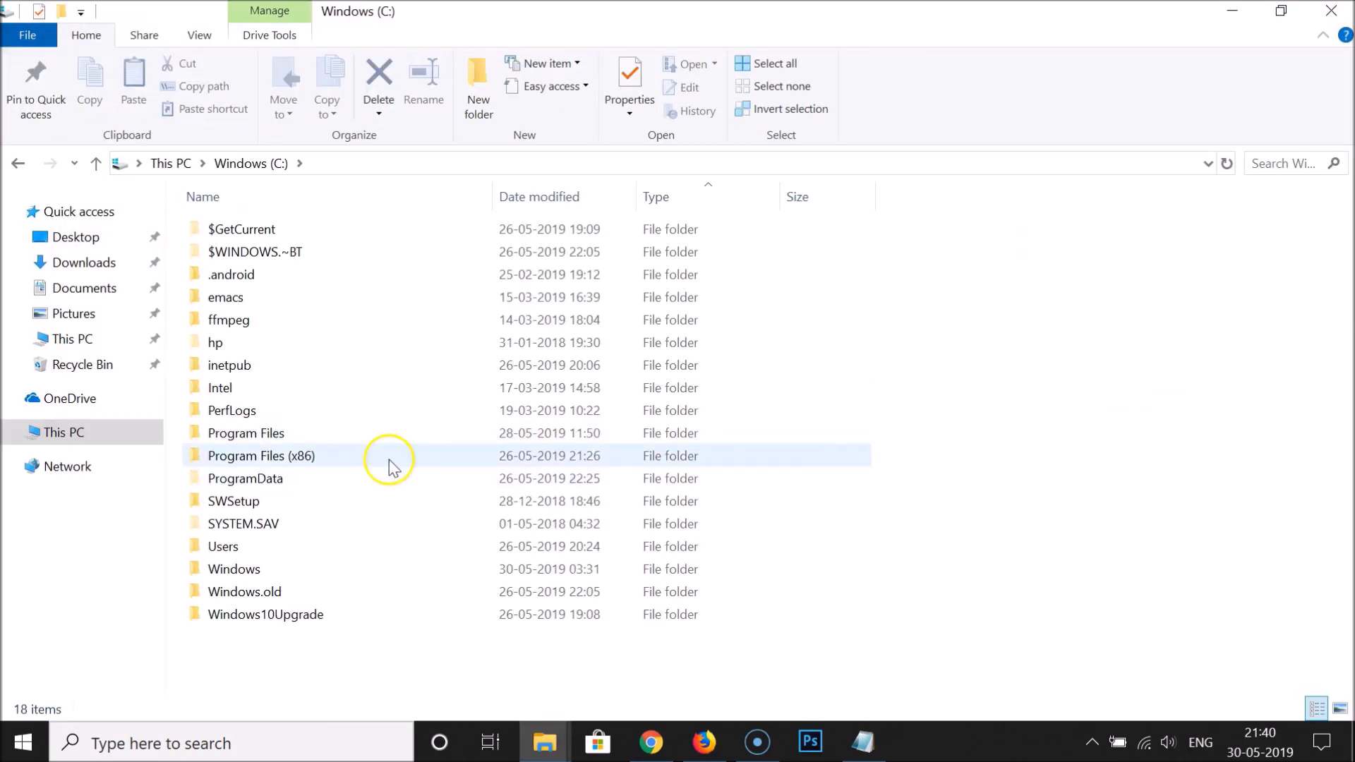
click(246, 439)
double_click(246, 439)
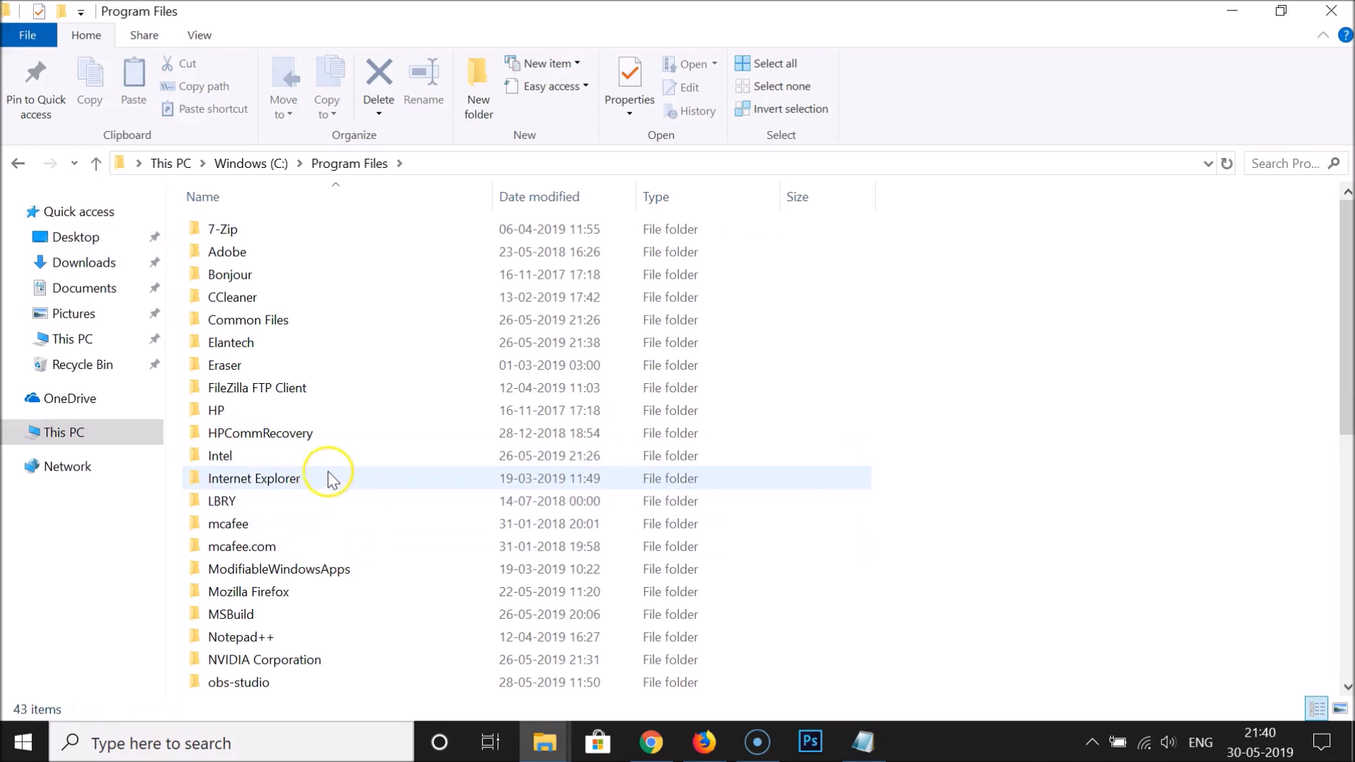
scroll(326, 469, down, 3)
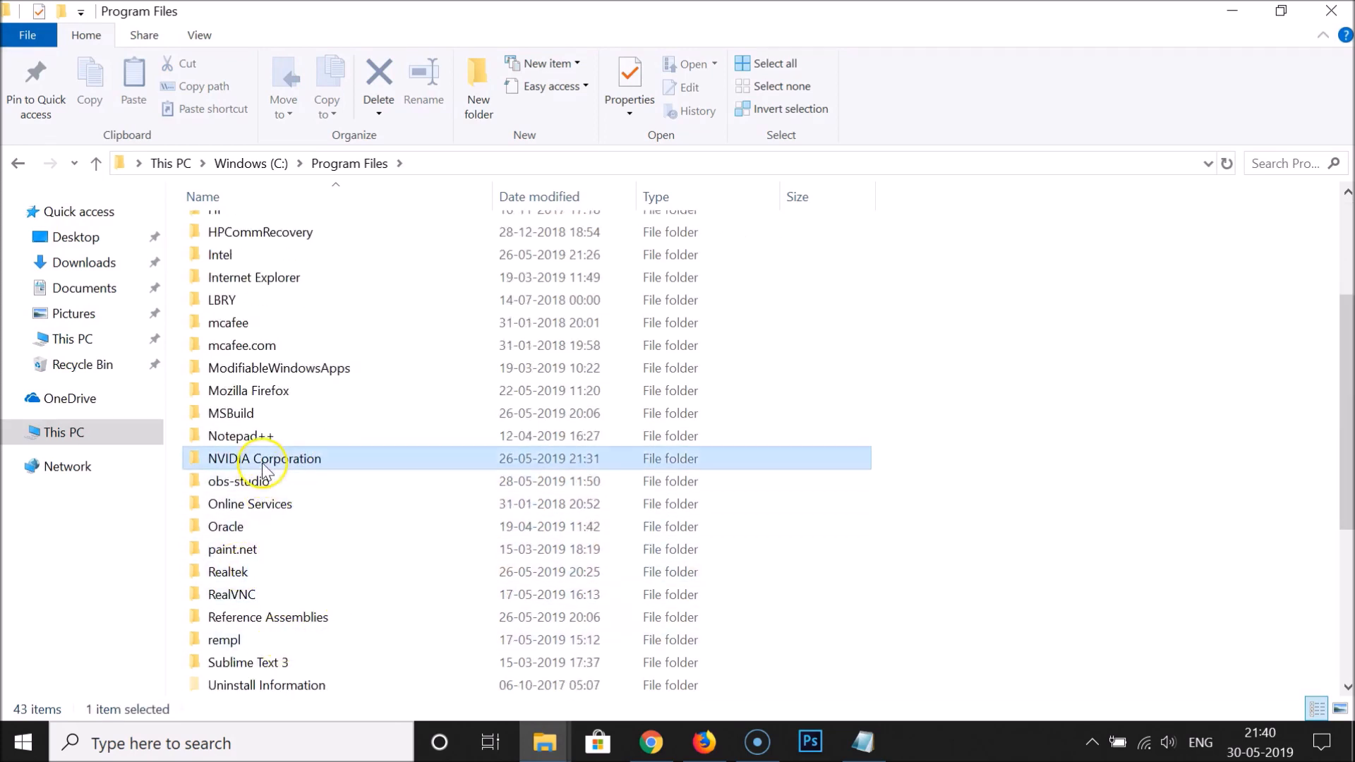
double_click(265, 460)
double_click(261, 229)
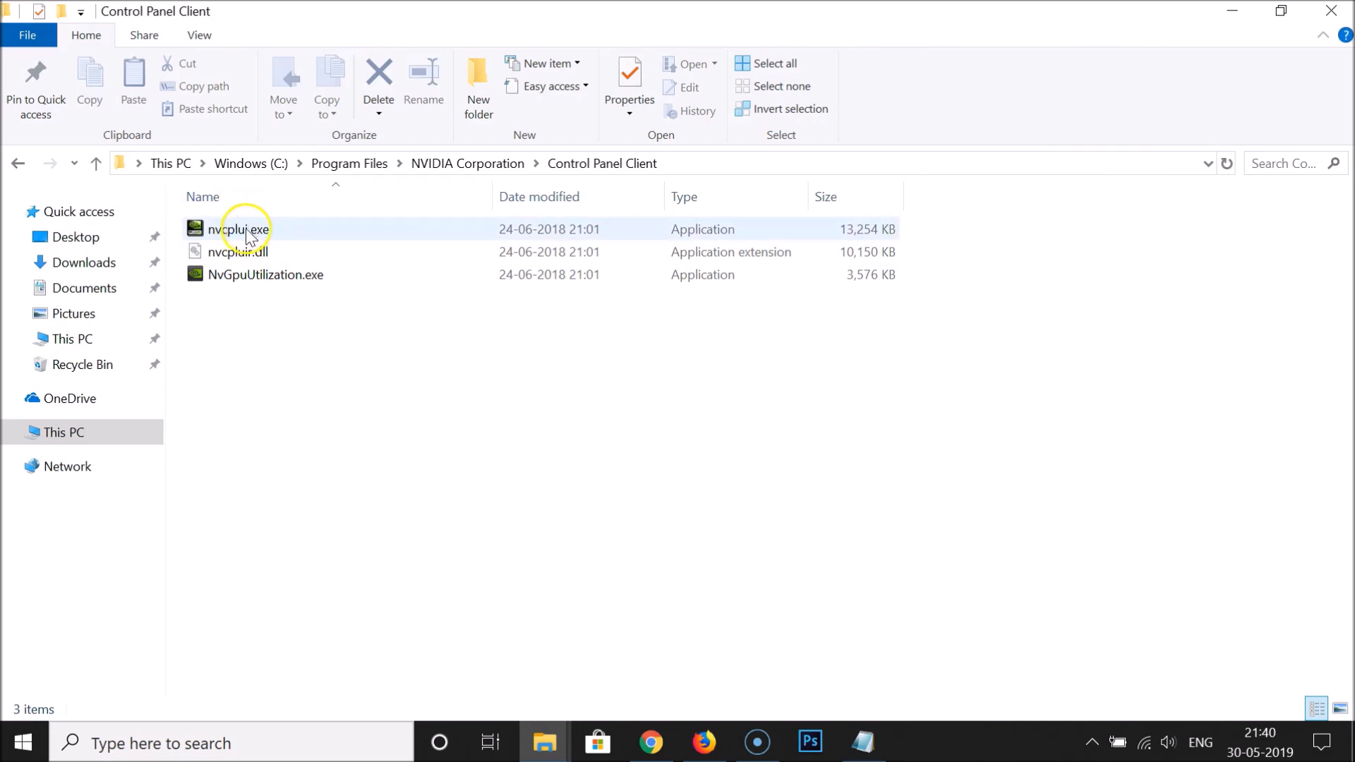
Run nvcplui.exe to check that the NVIDIA Control Panel opens, and close it.
mouse_move(238, 242)
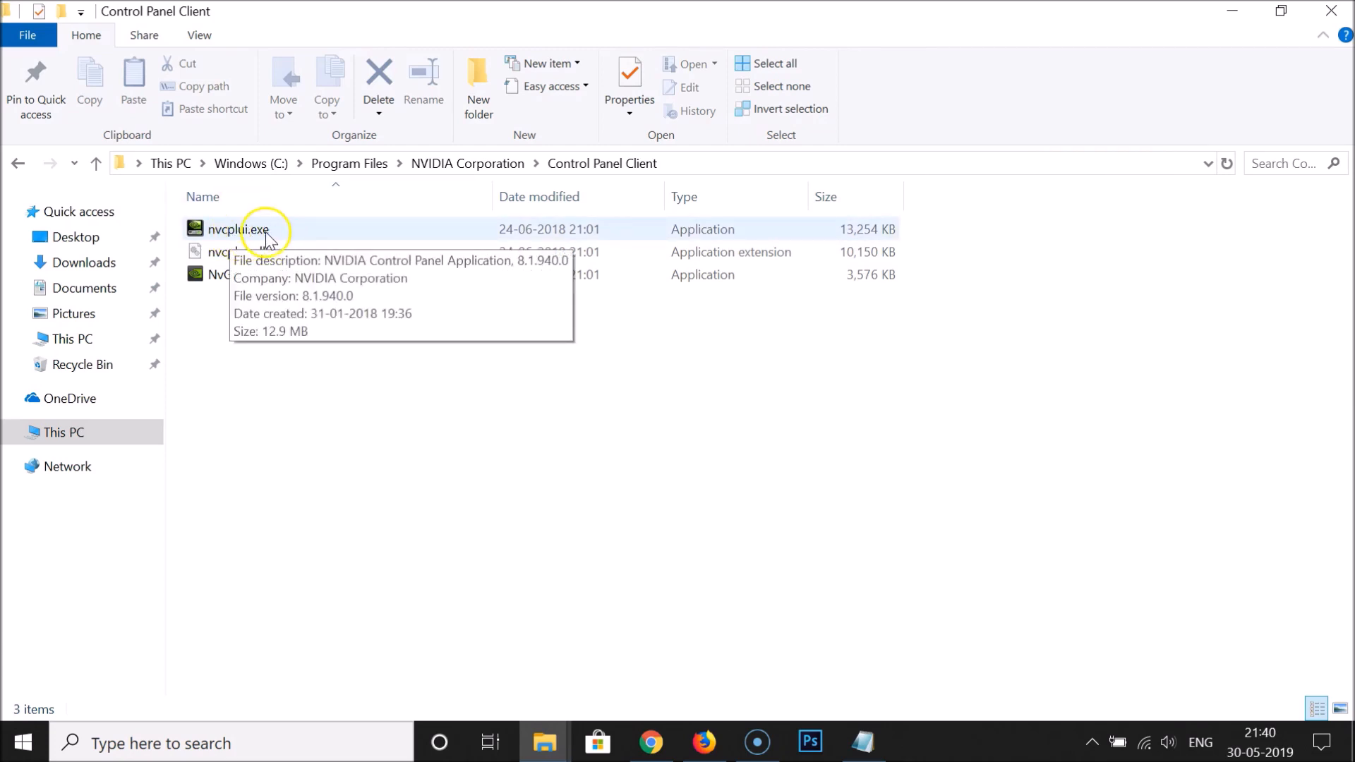
double_click(257, 236)
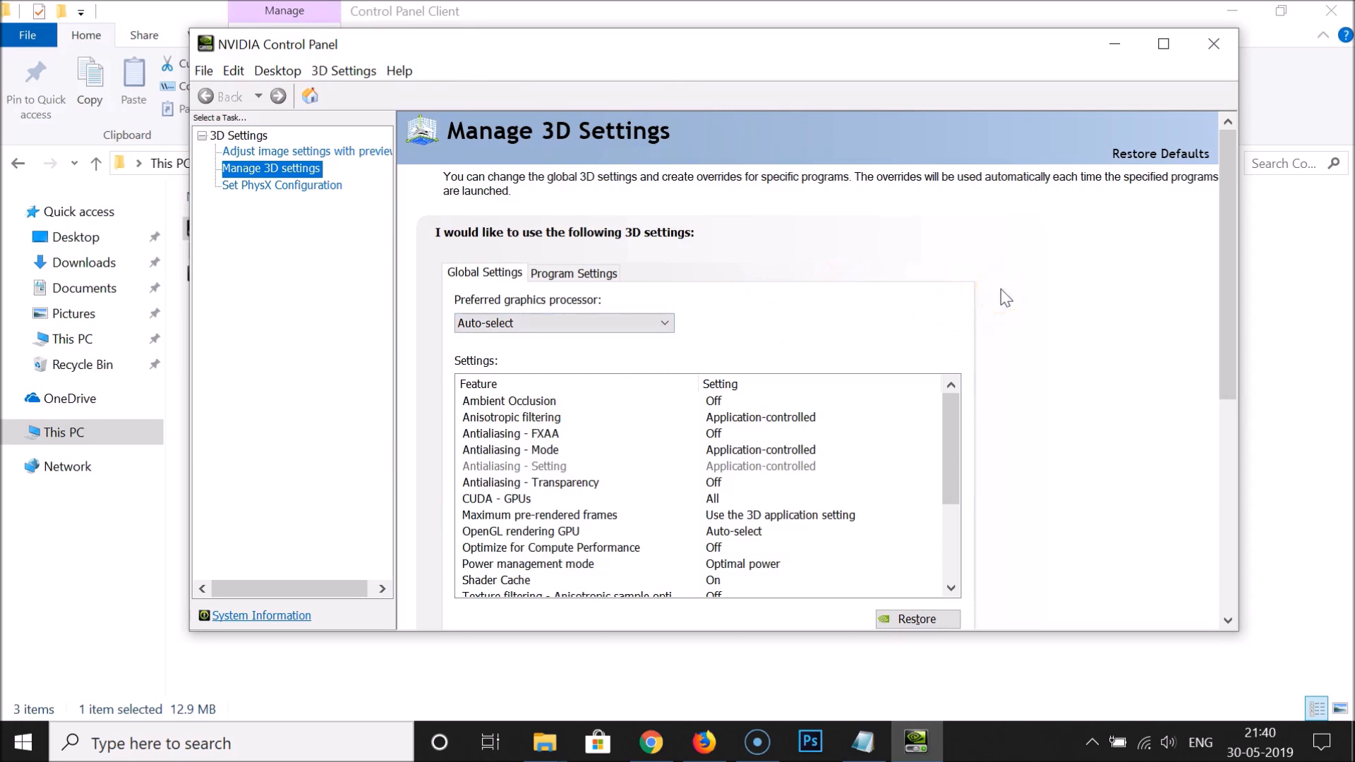
click(1213, 45)
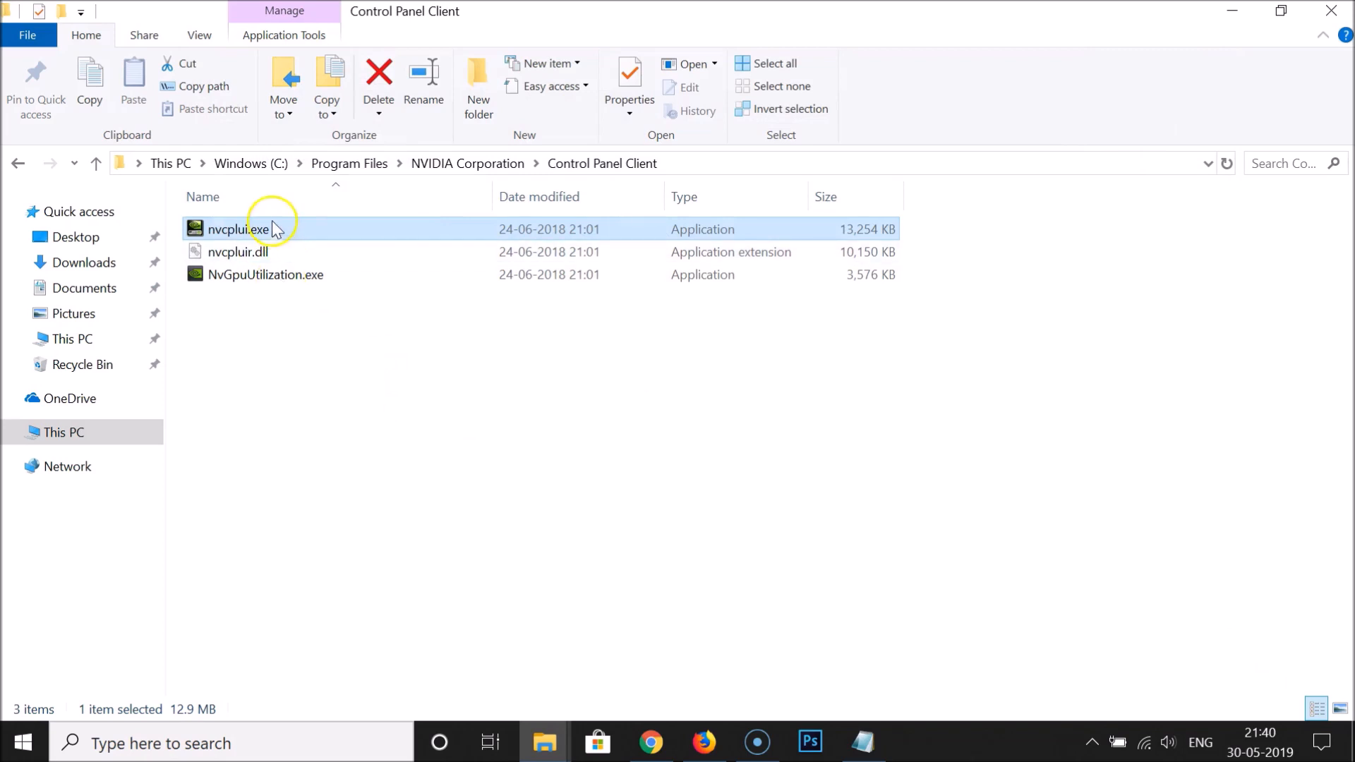
Create a desktop shortcut to nvcplui.exe.
mouse_move(268, 235)
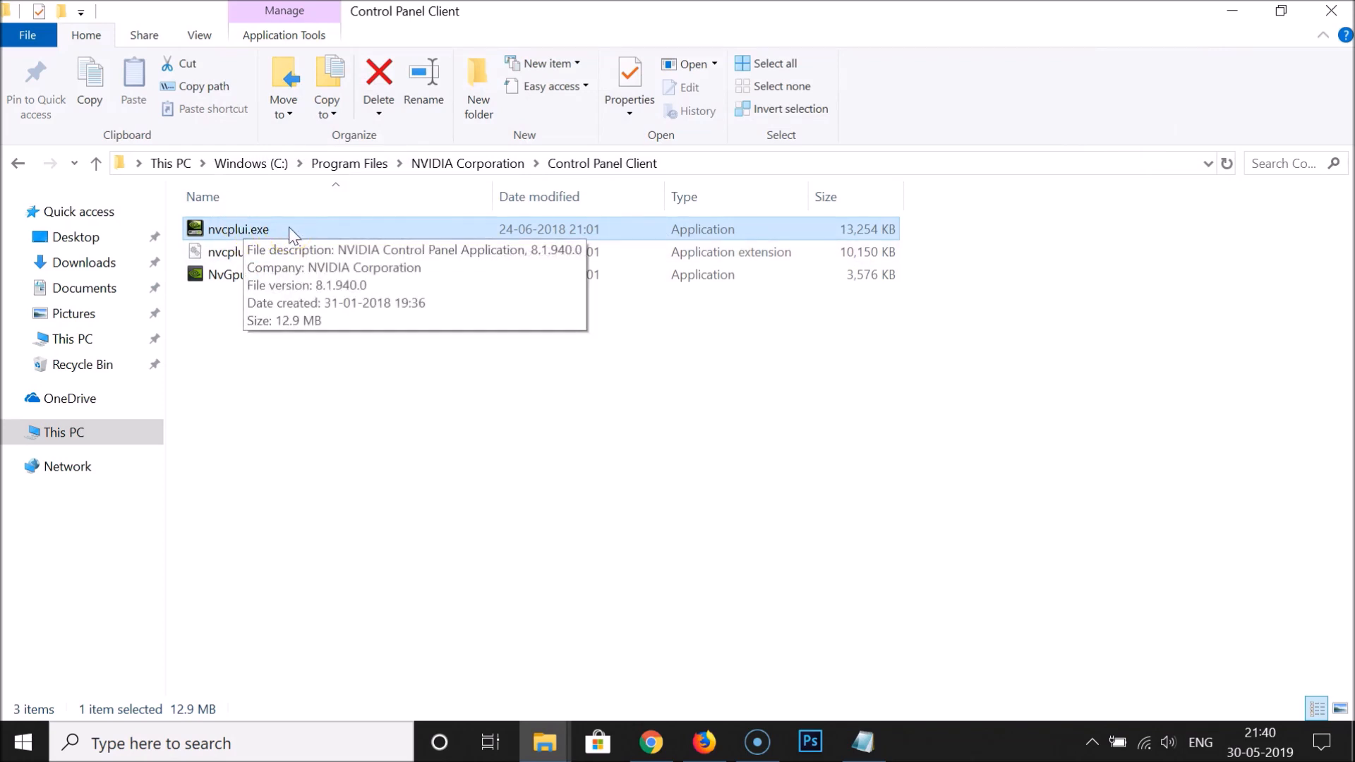
right_click(238, 226)
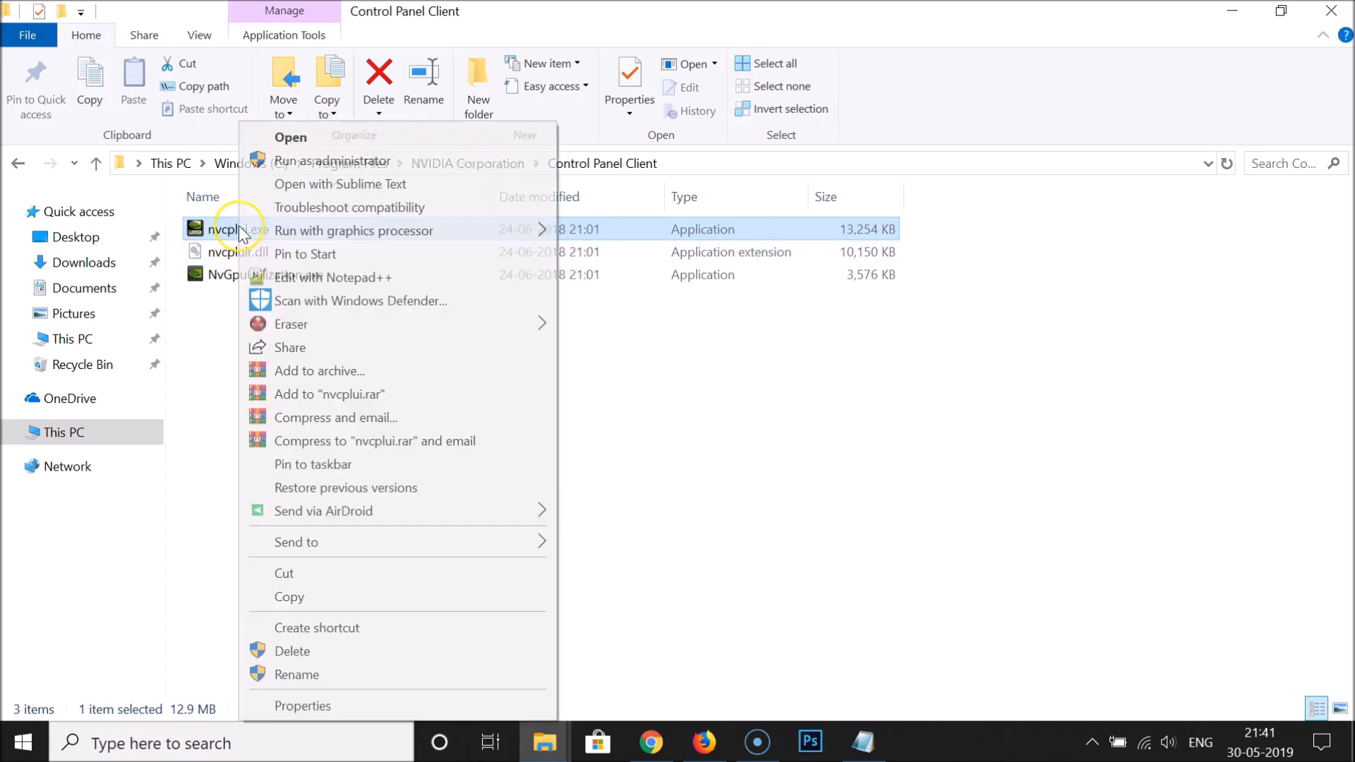
mouse_move(381, 540)
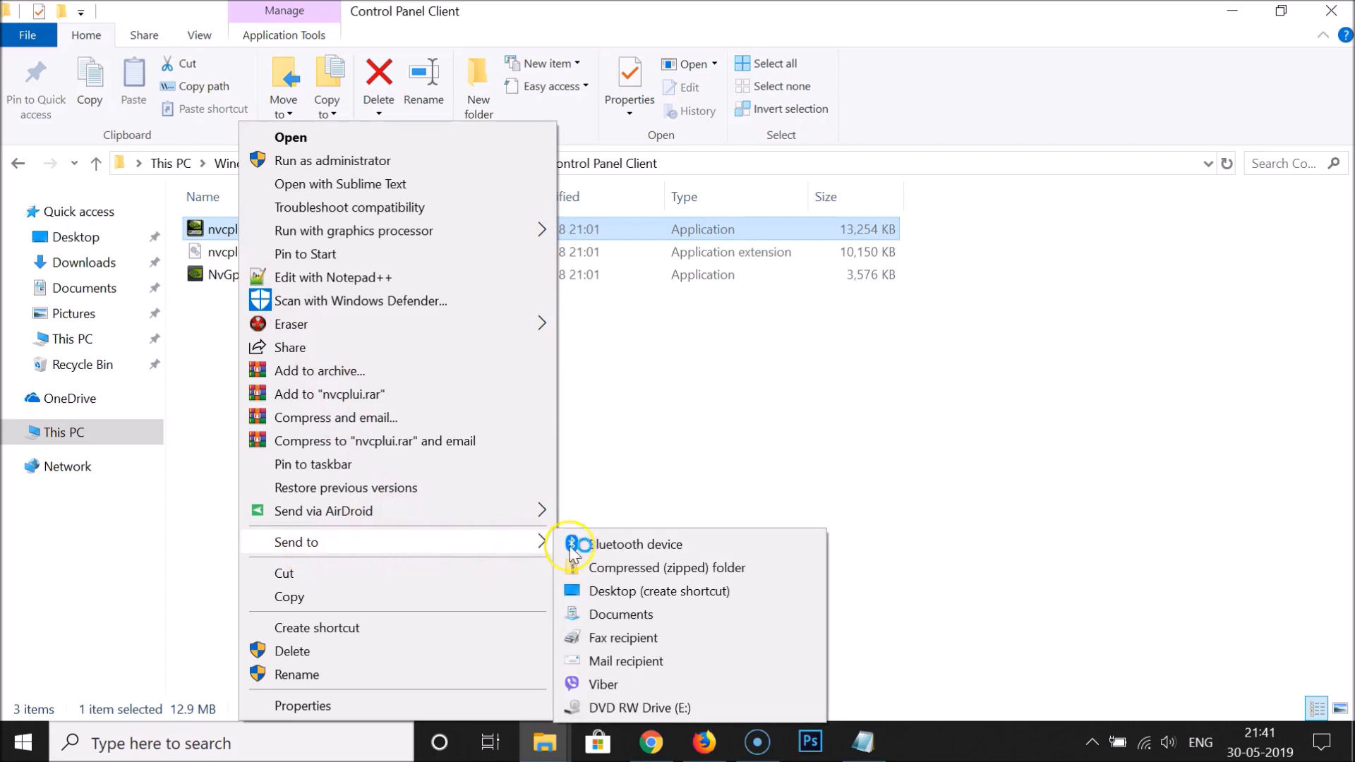
click(676, 597)
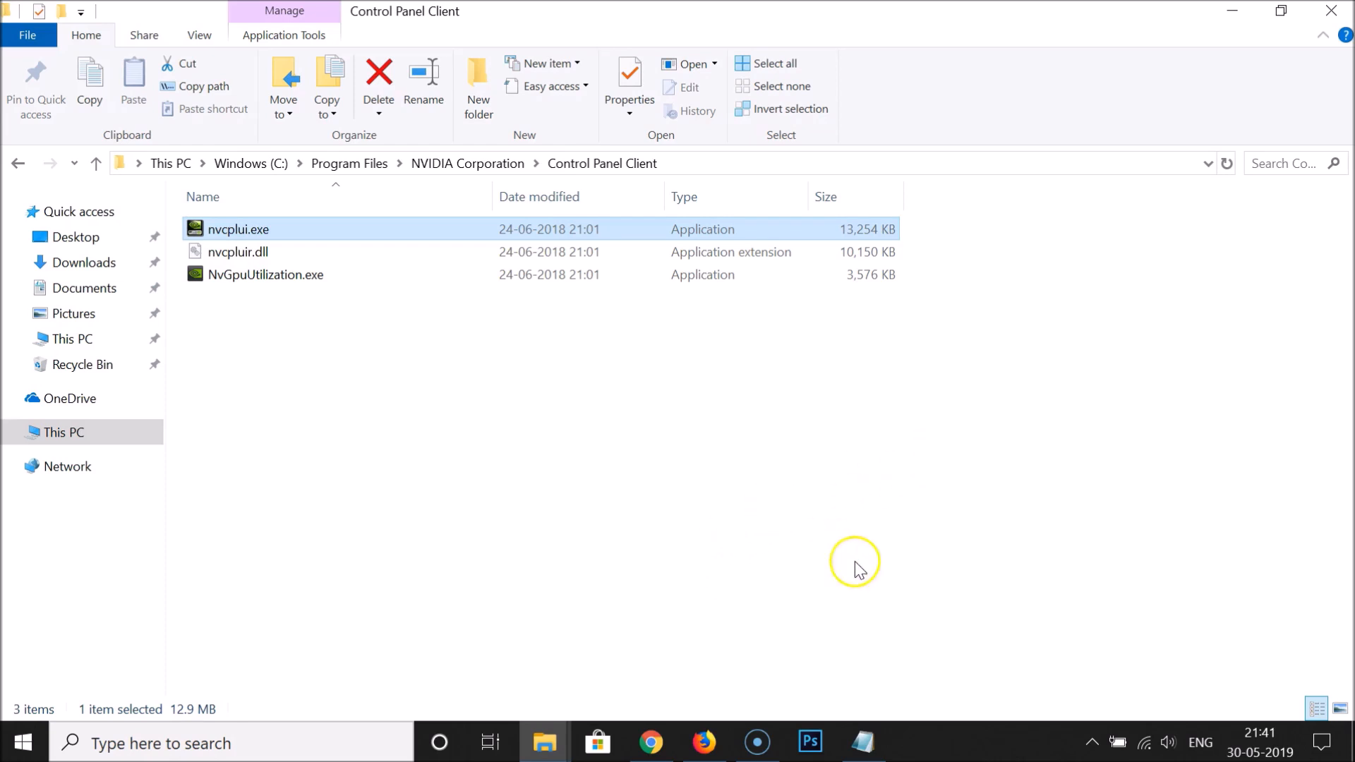
Minimize the folder window, test the new nvcplui.exe shortcut on the desktop, and close the NVIDIA Control Panel.
click(1227, 17)
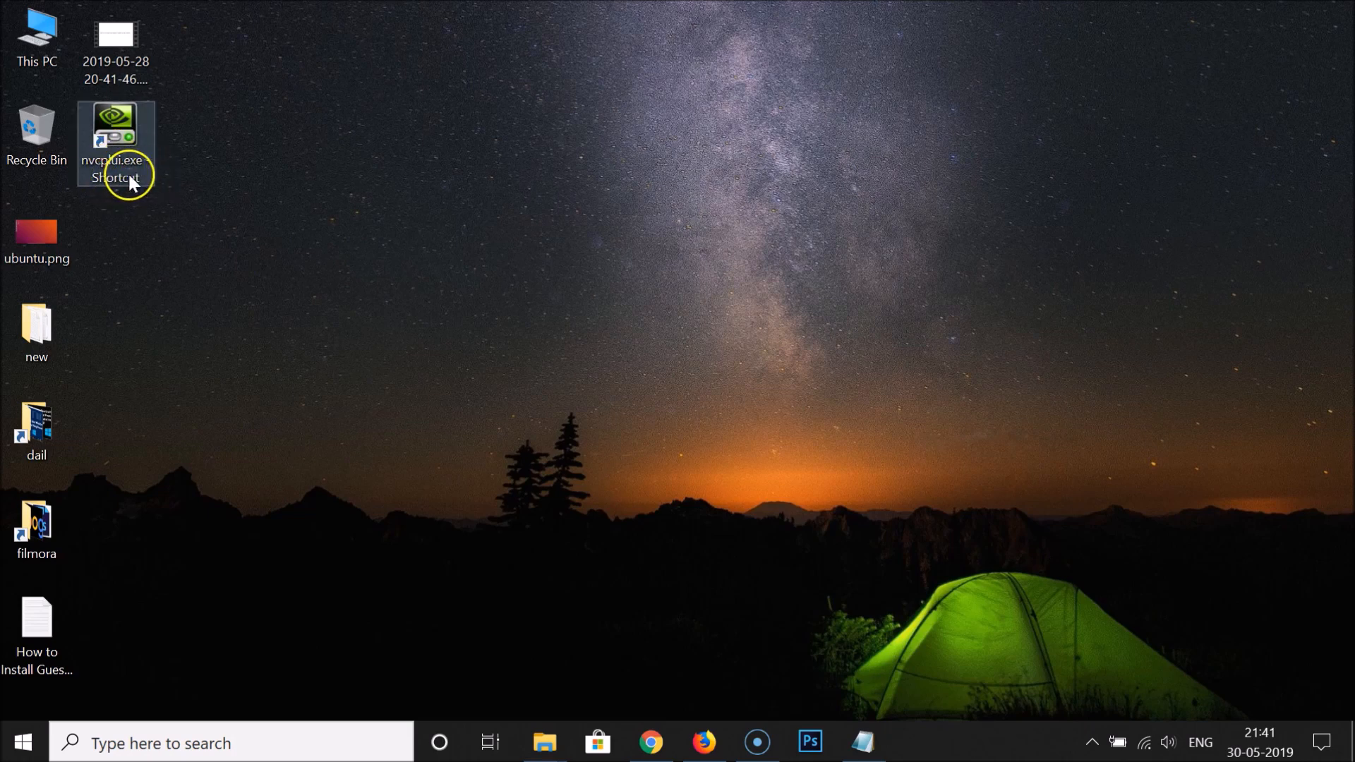
double_click(112, 142)
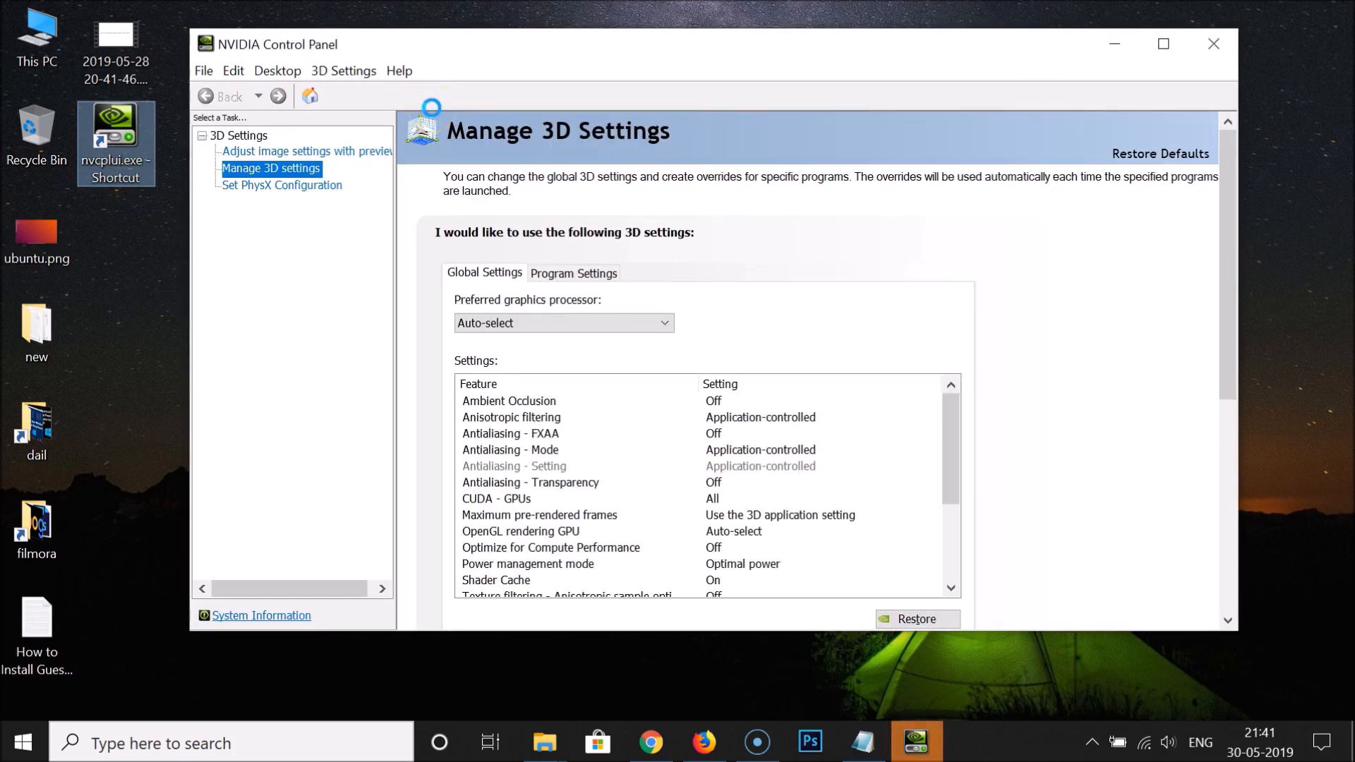
click(1214, 47)
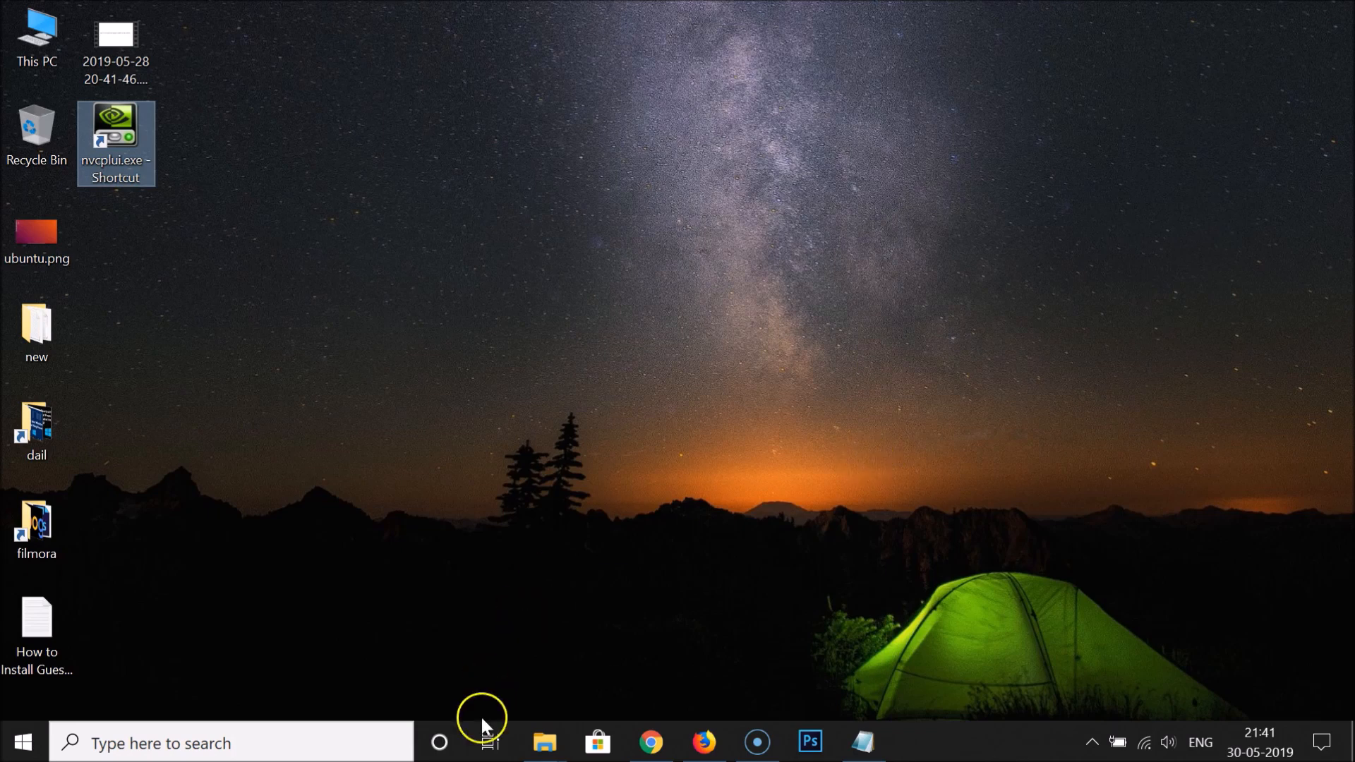
Bring back the Control Panel Client folder window in which nvcplui.exe is selected.
mouse_move(543, 749)
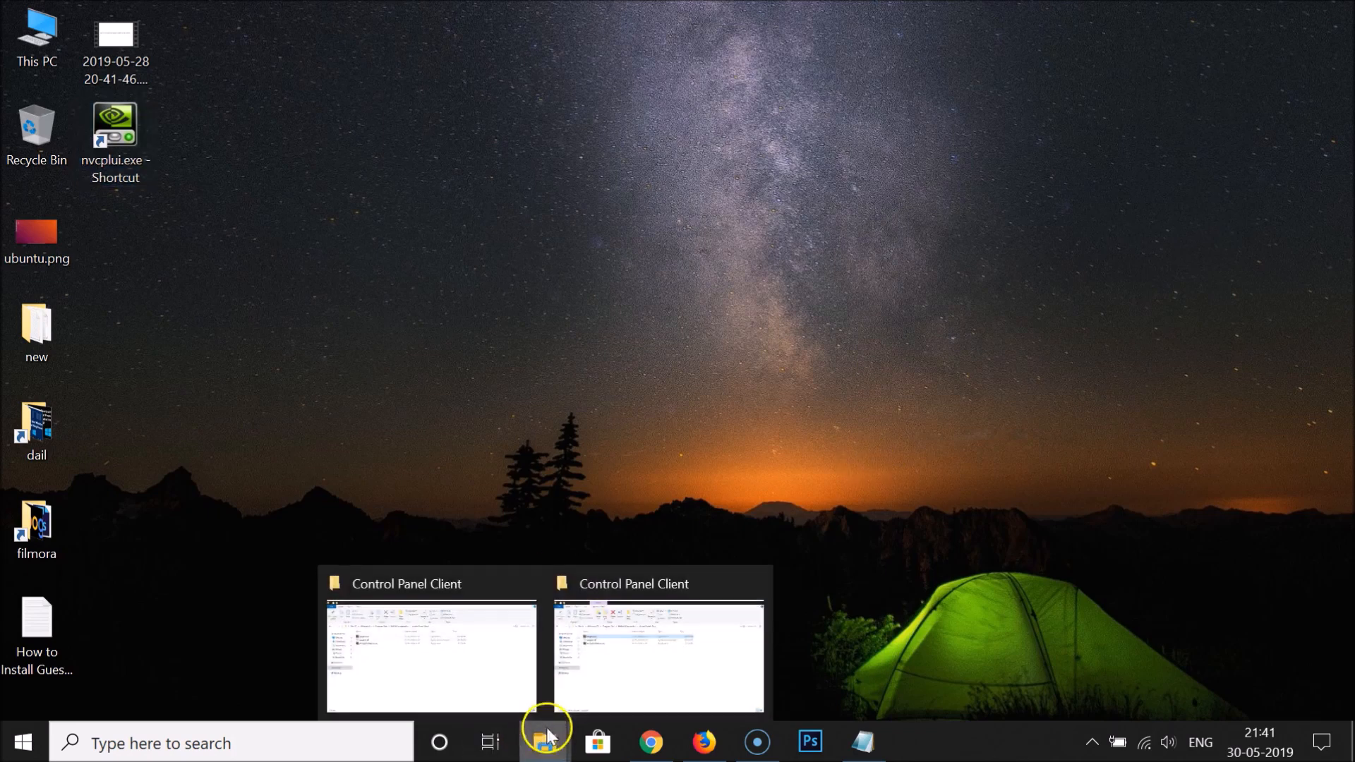
click(628, 625)
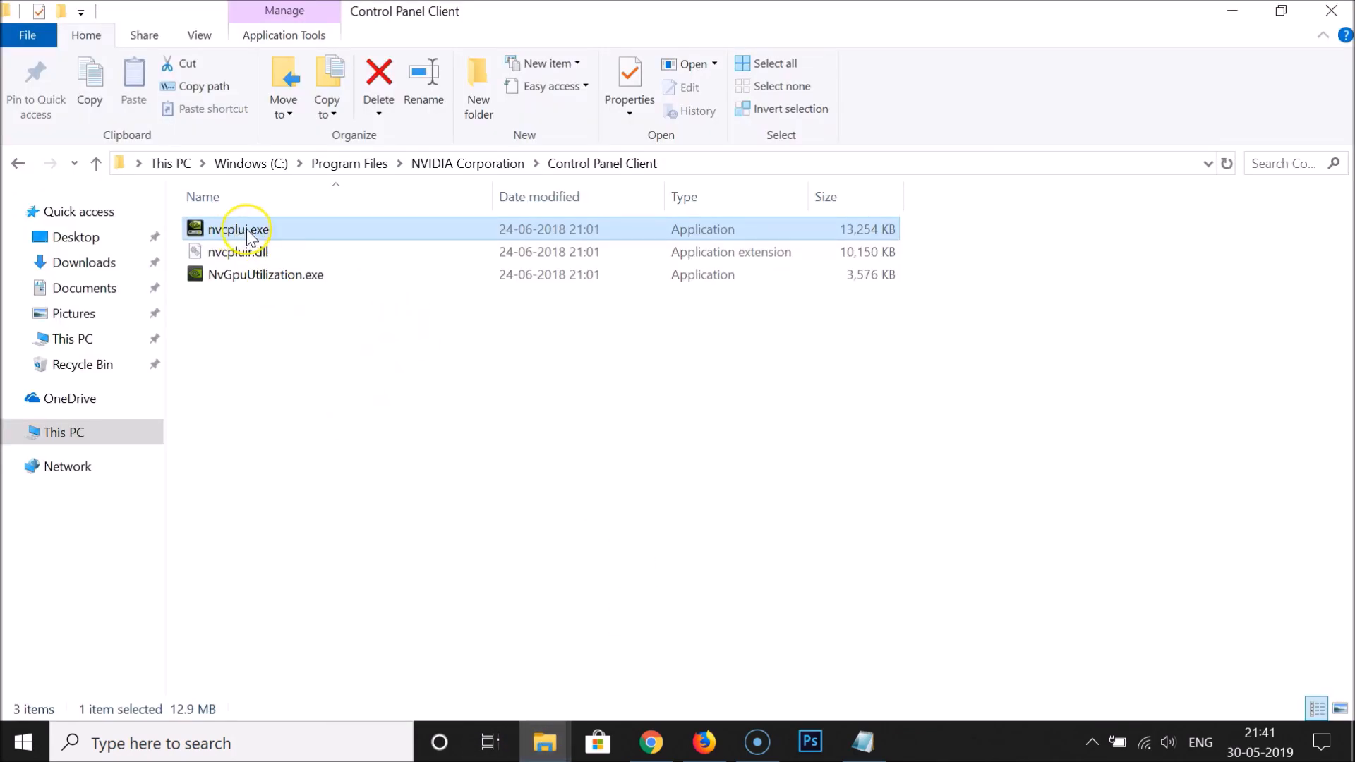
mouse_move(274, 238)
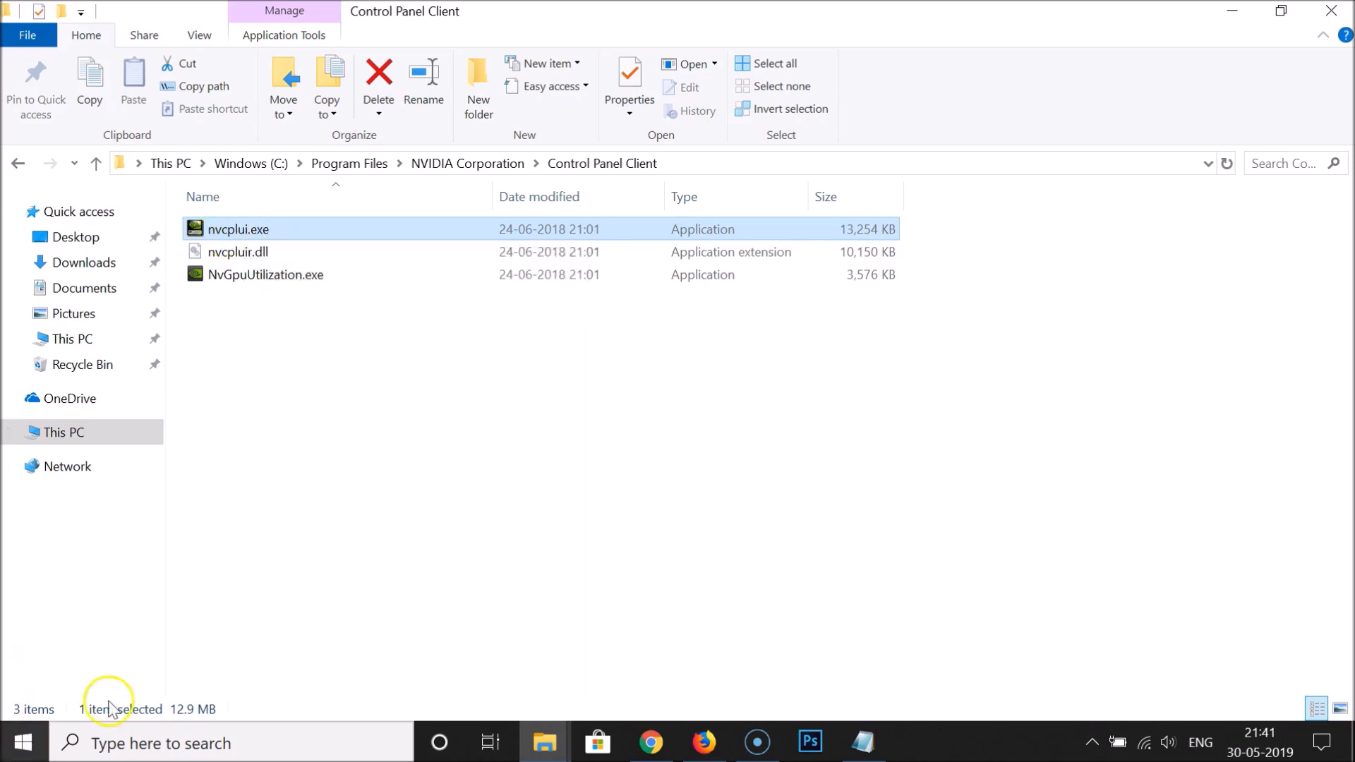
Pin nvcplui.exe to Start, then minimize the folder window and check the new tile in the Start menu.
right_click(285, 235)
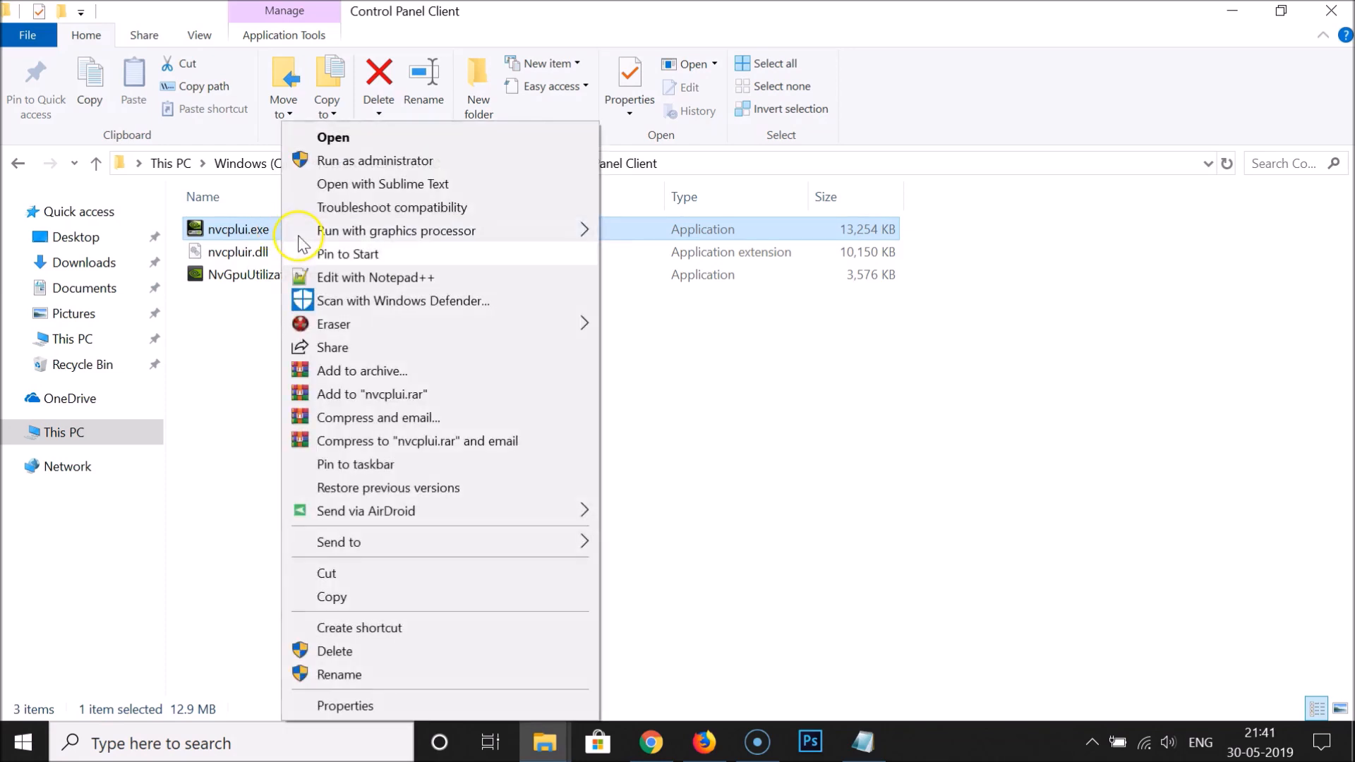
click(374, 256)
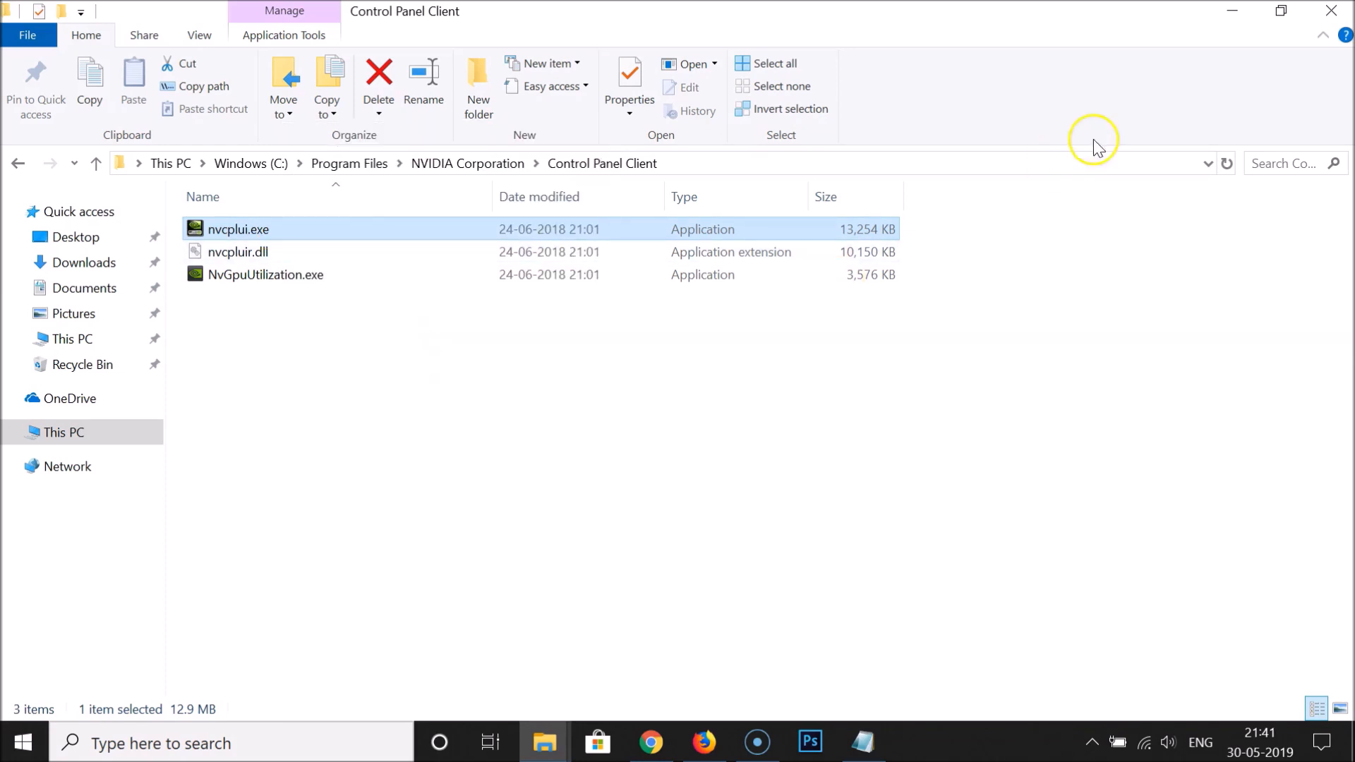
click(1232, 10)
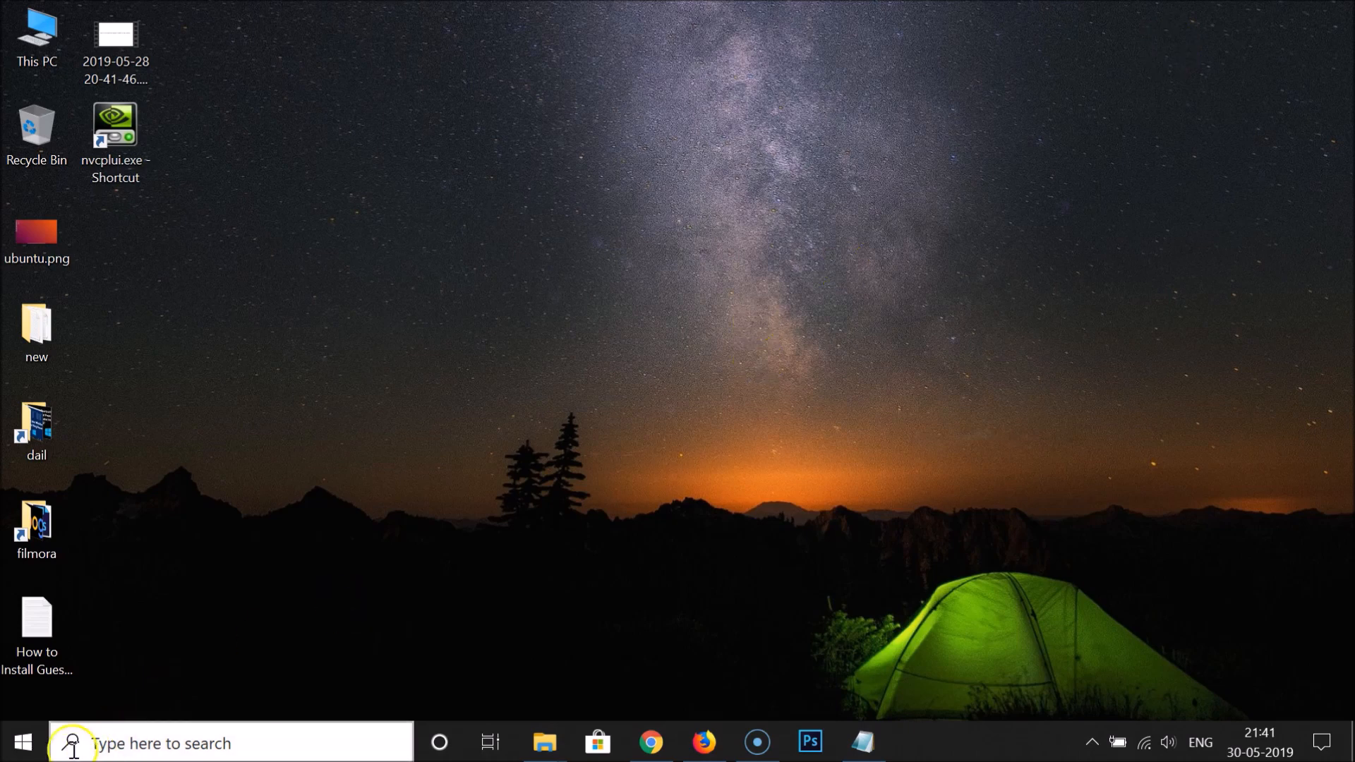
click(22, 744)
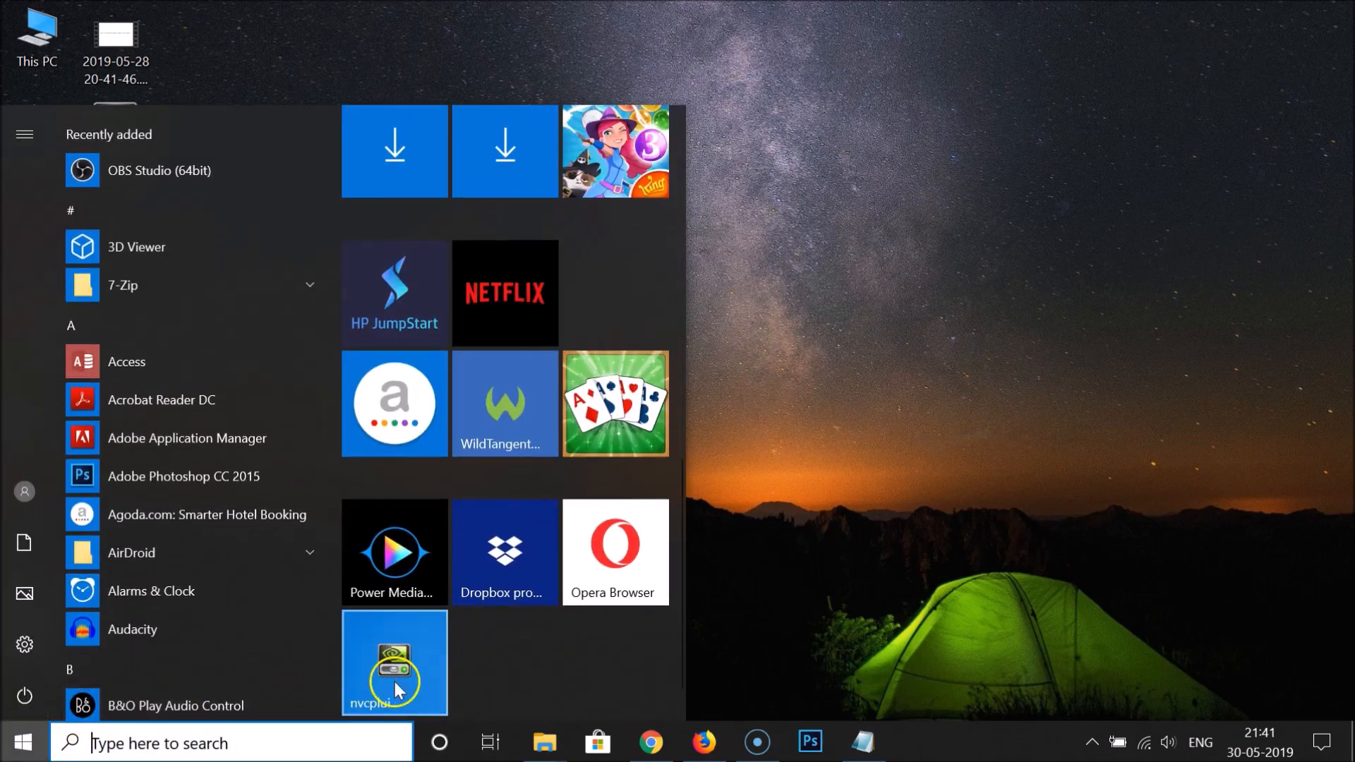
drag(375, 671, 874, 340)
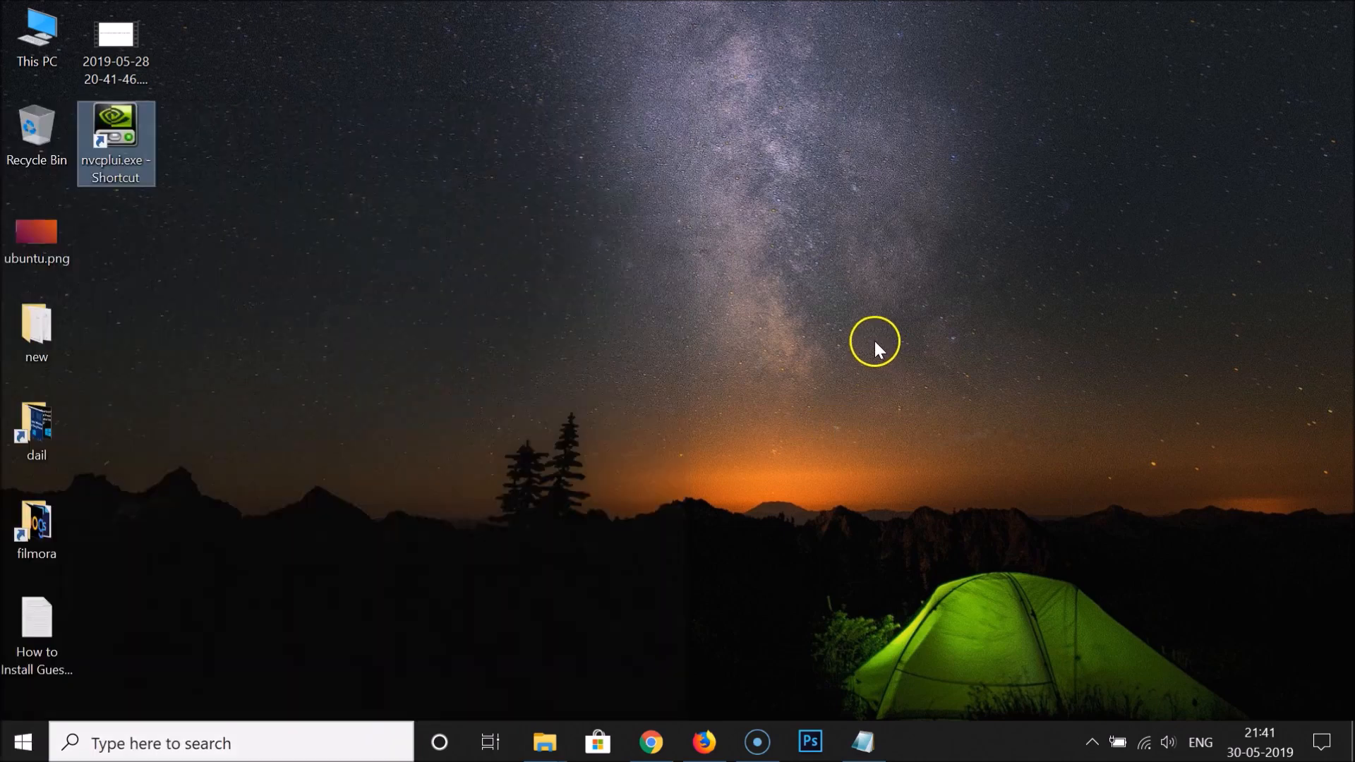
Check the desktop context menu for an NVIDIA Control Panel entry, and run nvcplui.exe from the Control Panel Client folder.
right_click(655, 262)
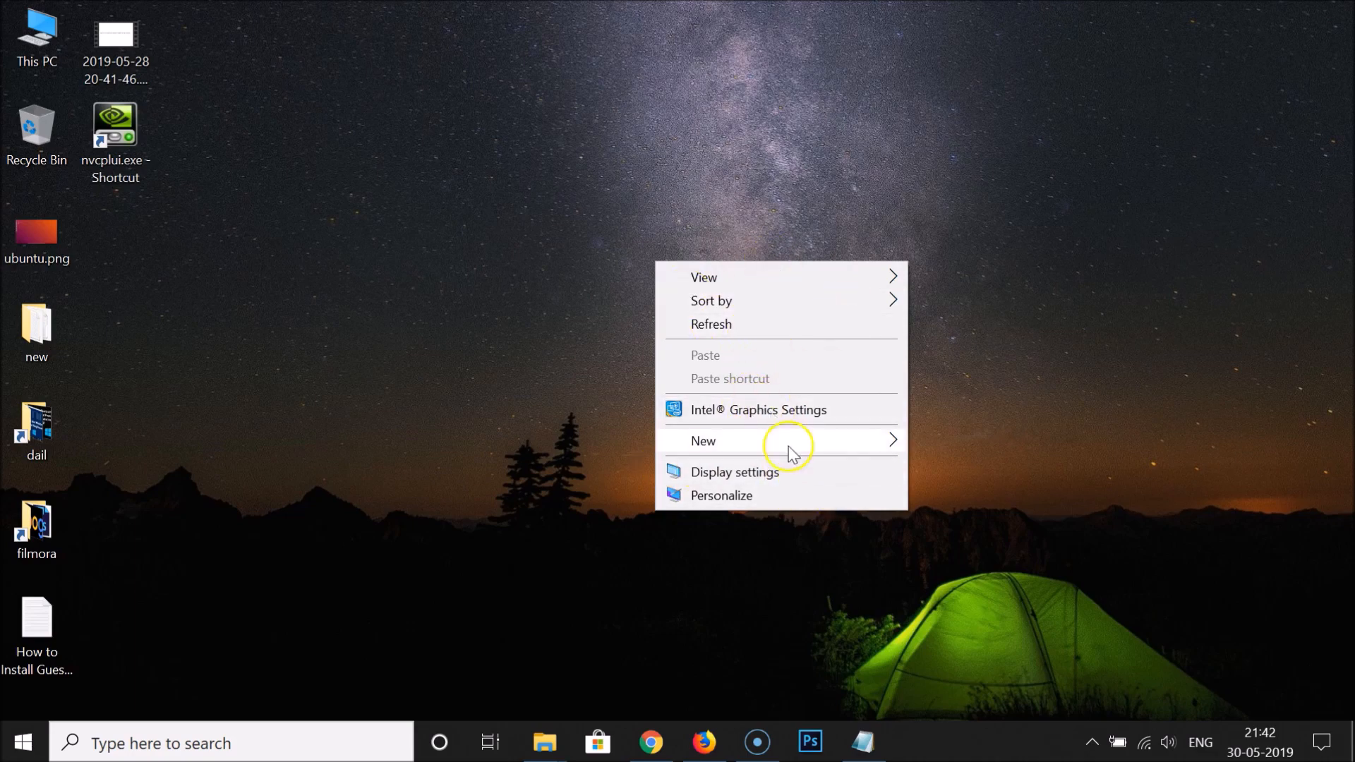
click(527, 357)
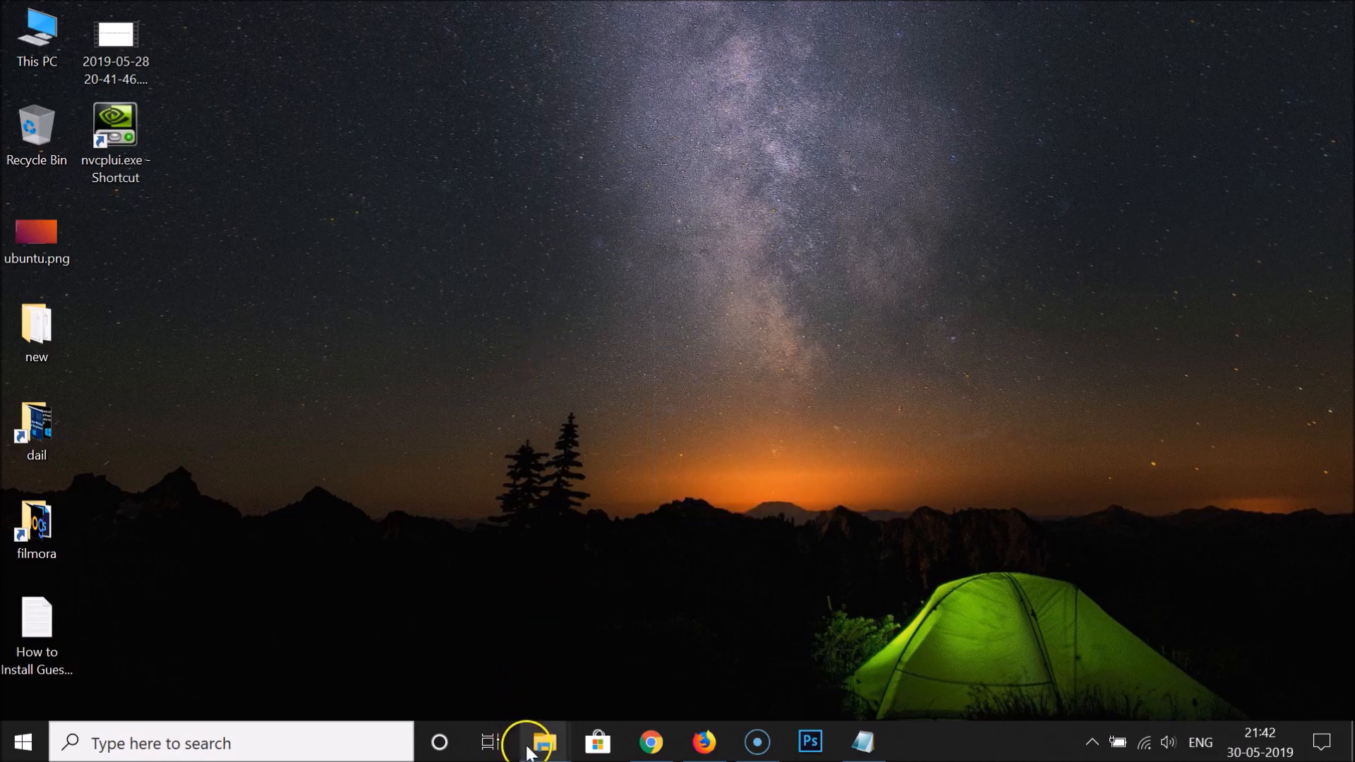
mouse_move(533, 741)
click(527, 583)
click(539, 592)
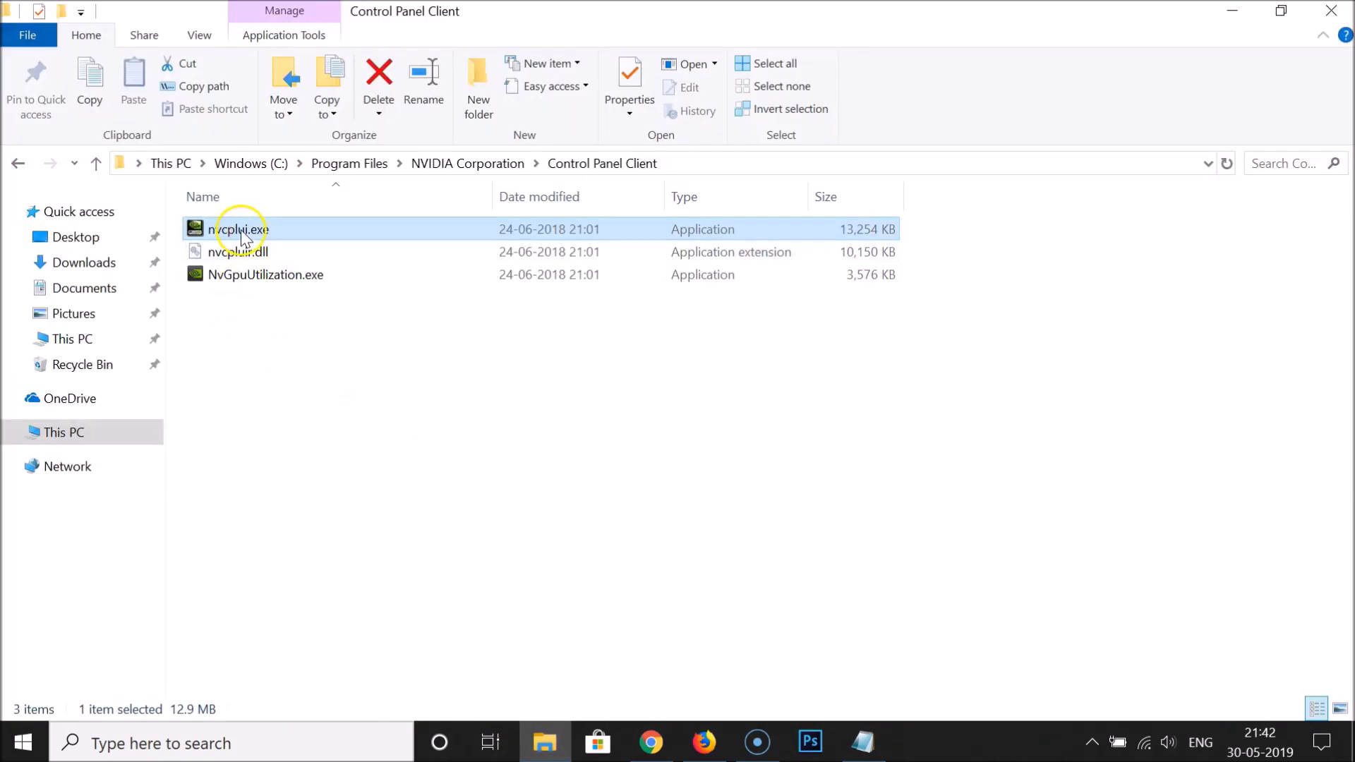
double_click(240, 233)
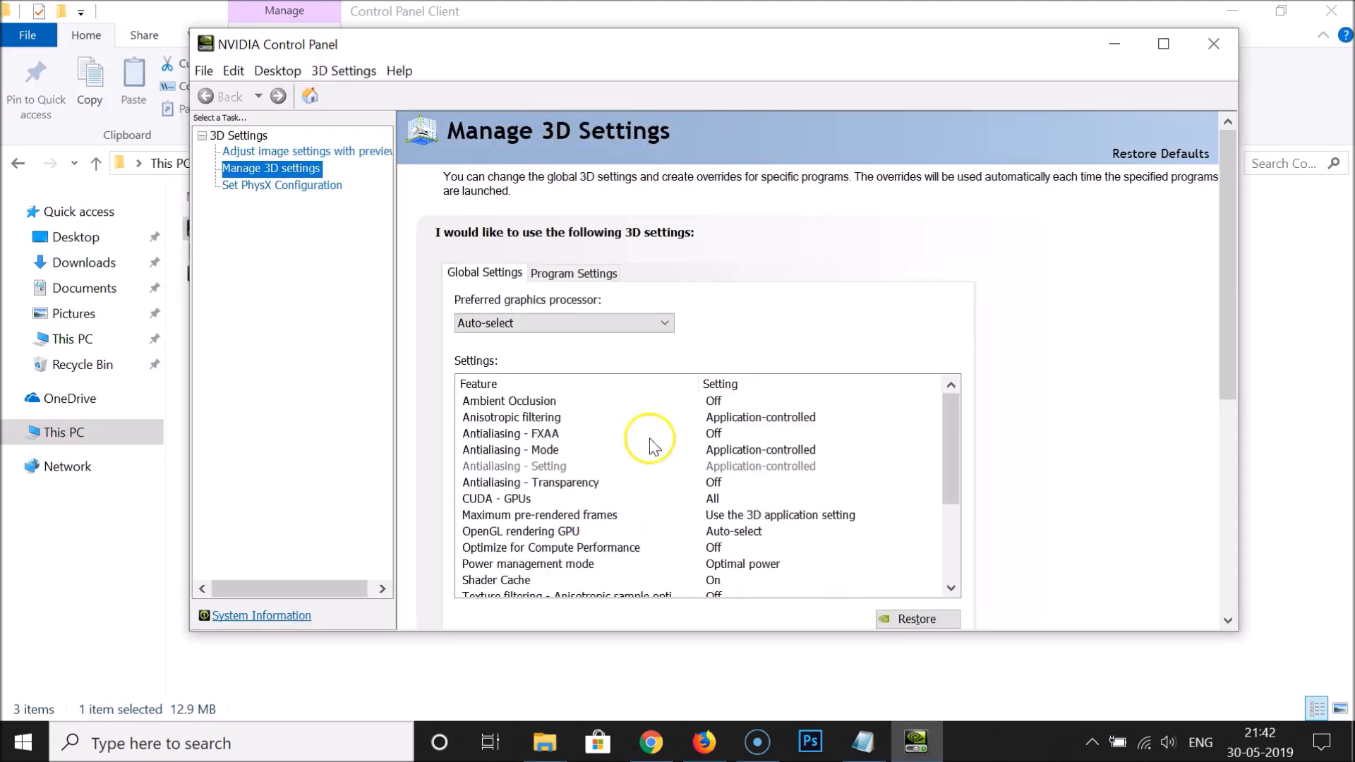
click(279, 71)
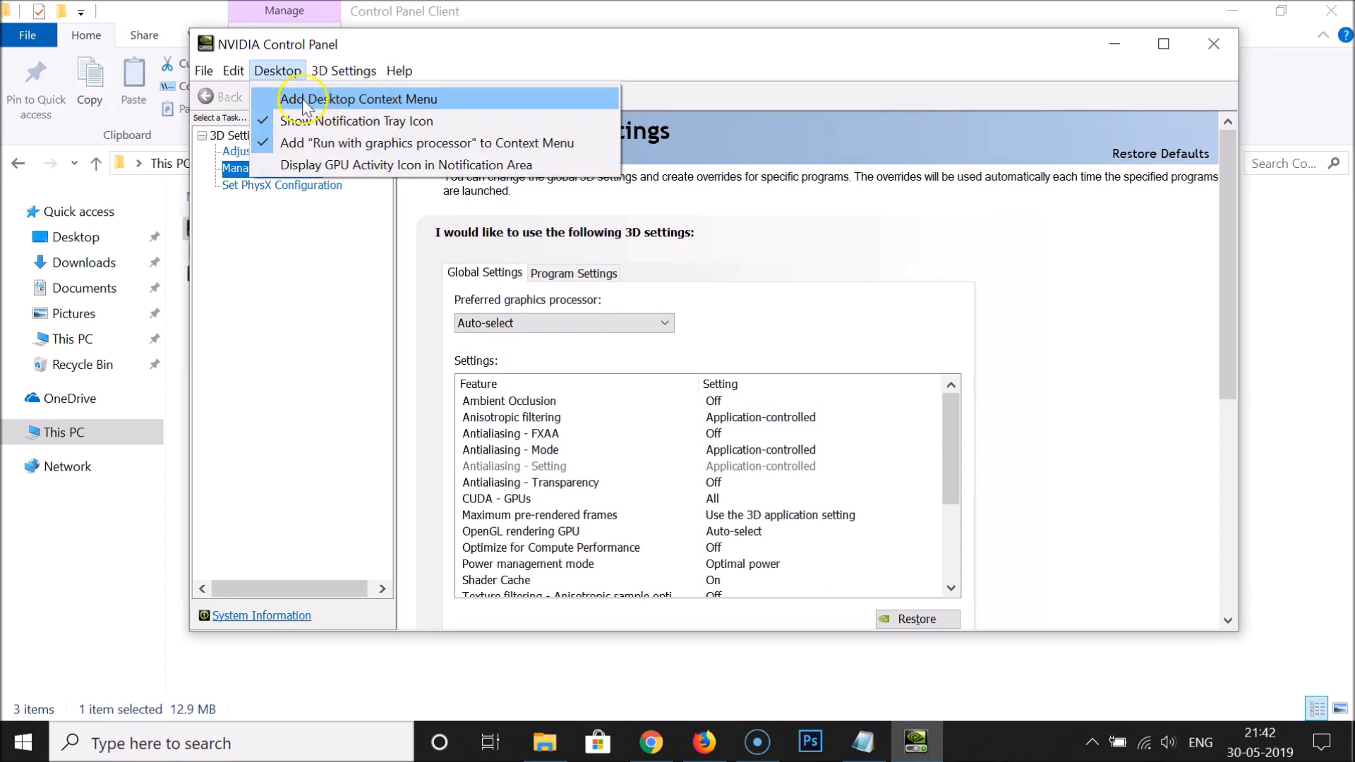
click(437, 99)
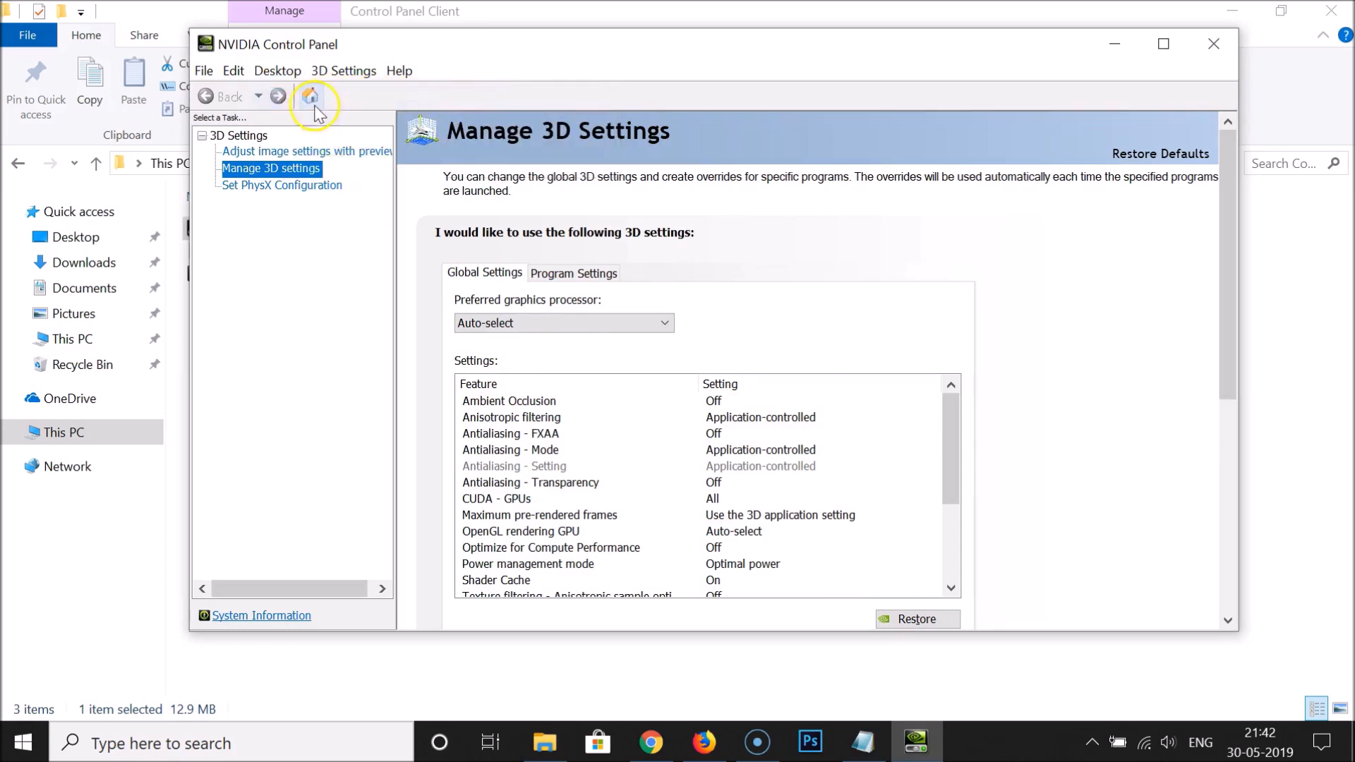
click(281, 73)
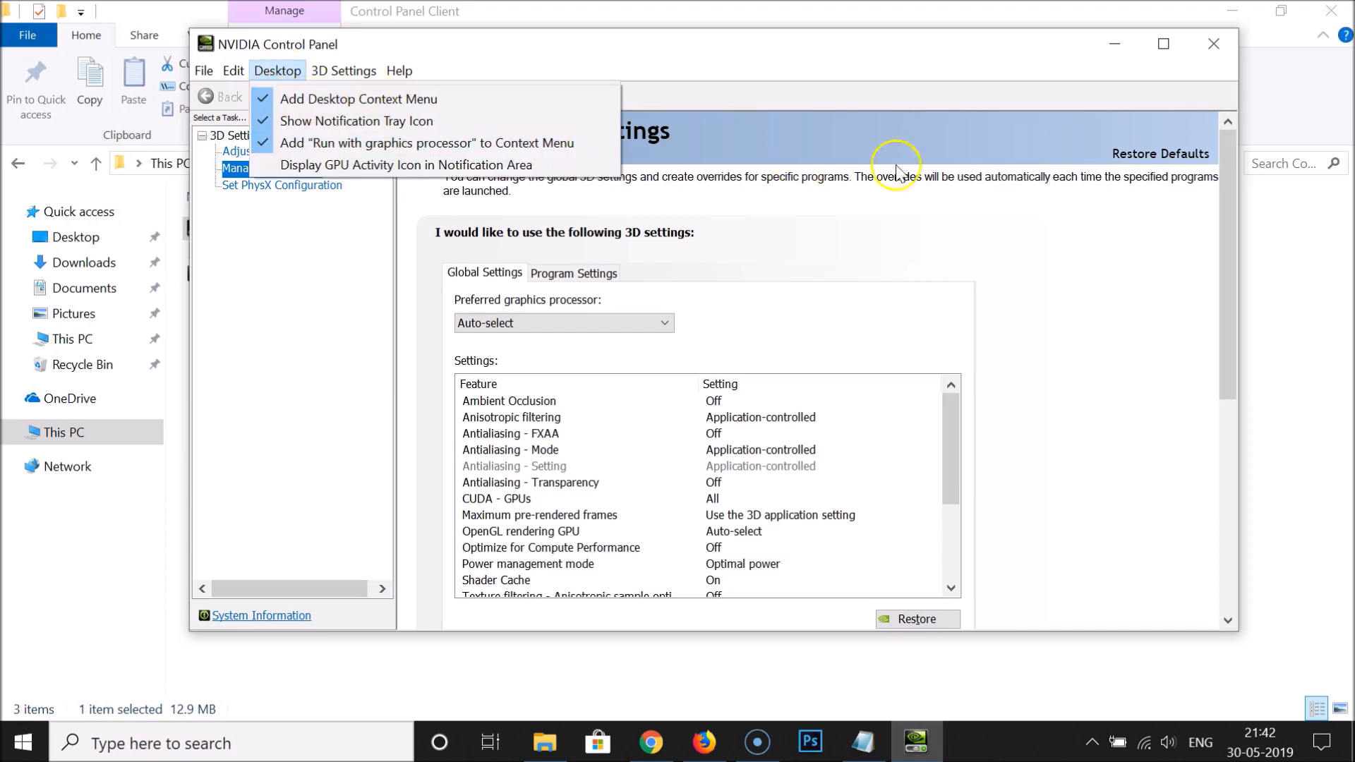
click(988, 65)
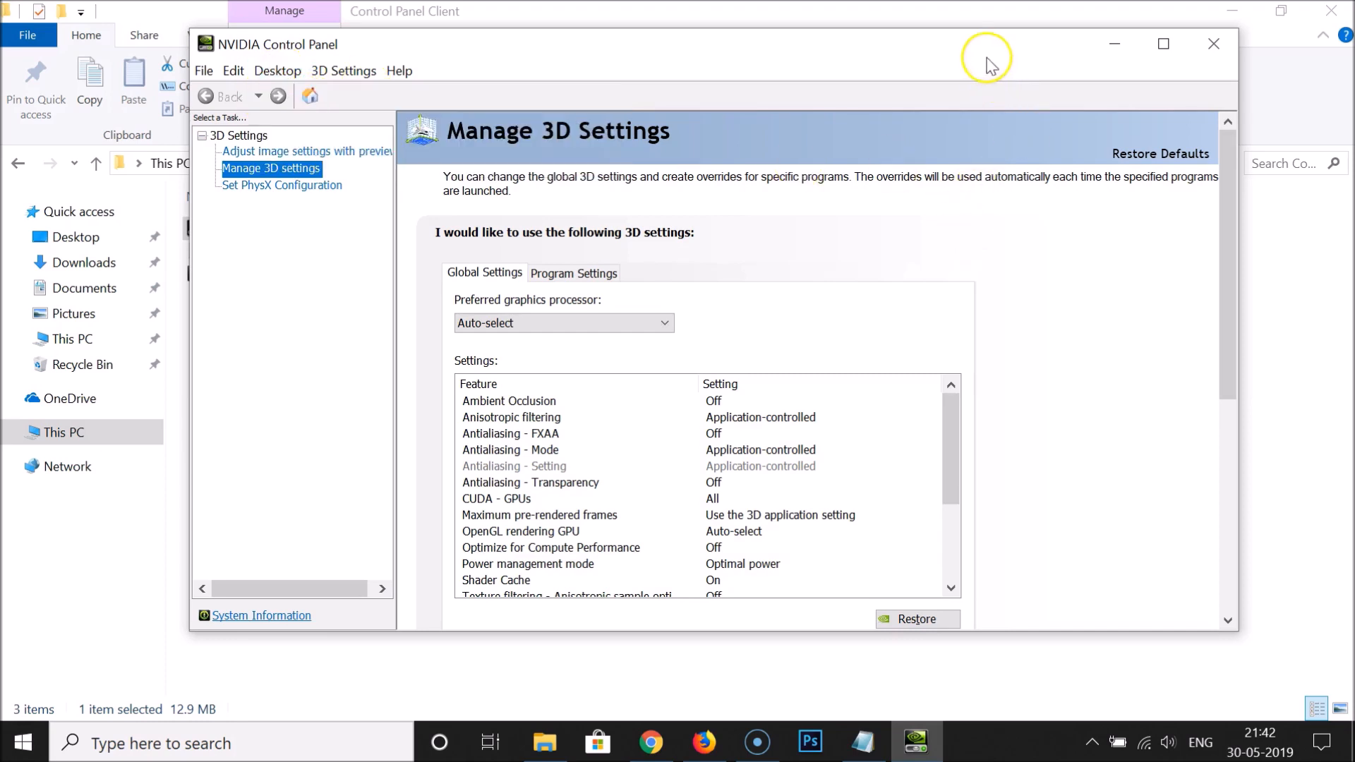
Close the NVIDIA Control Panel to return to the desktop, and check the desktop context menu for the NVIDIA Control Panel entry.
click(1213, 43)
click(1232, 10)
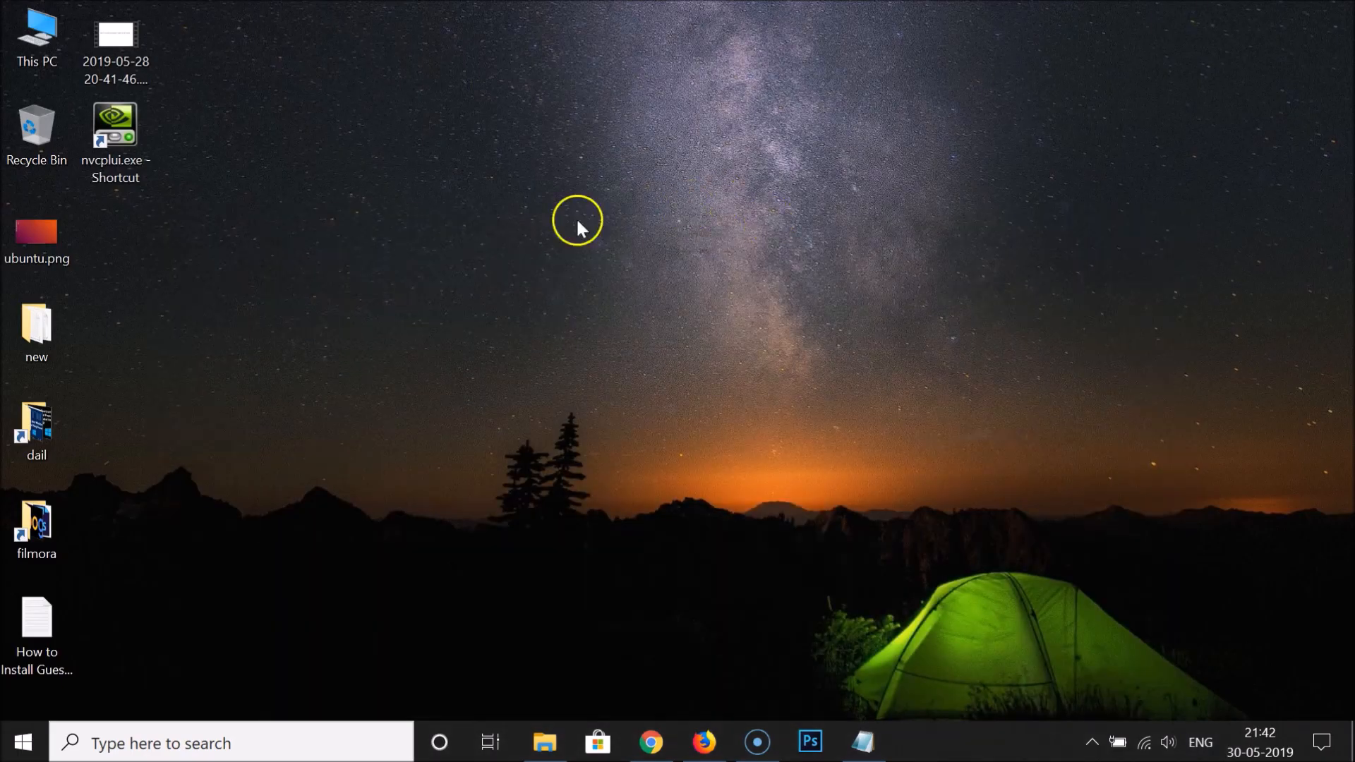
right_click(632, 179)
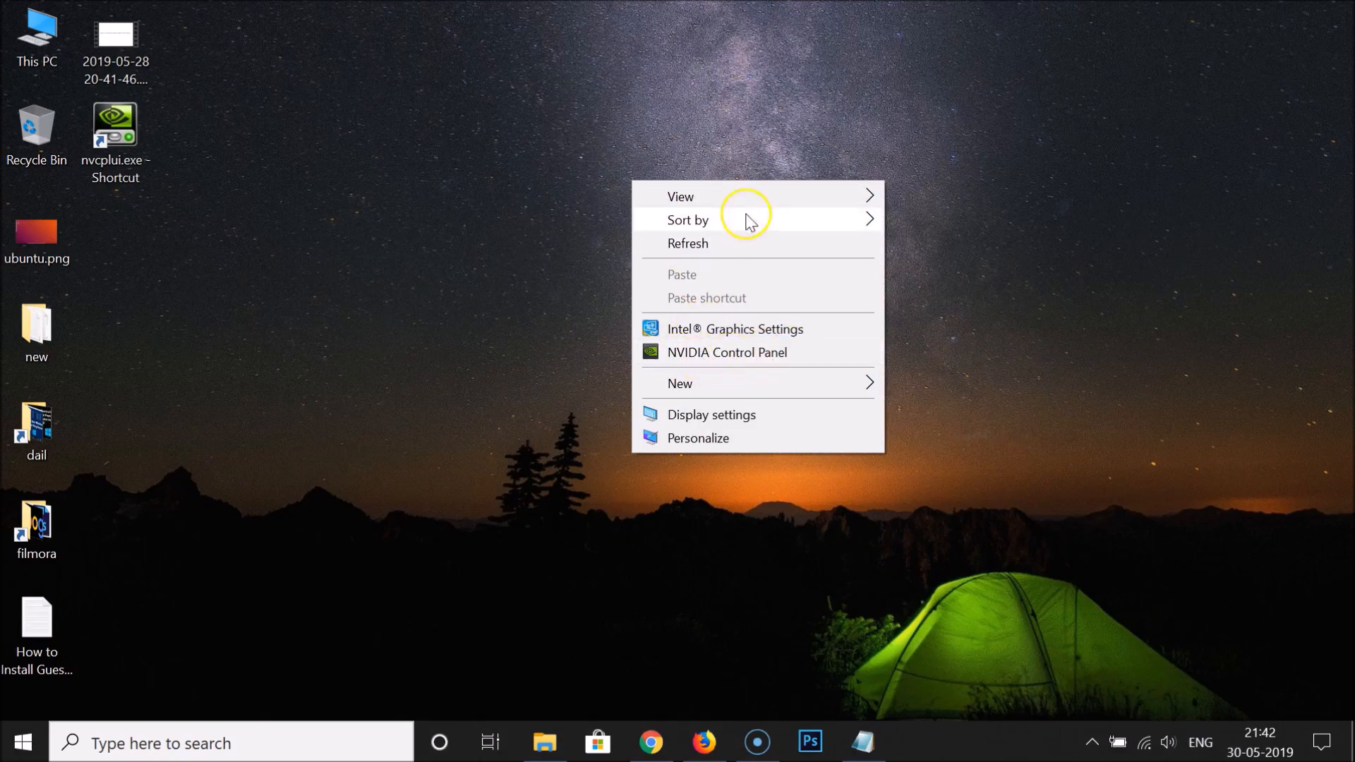
click(557, 384)
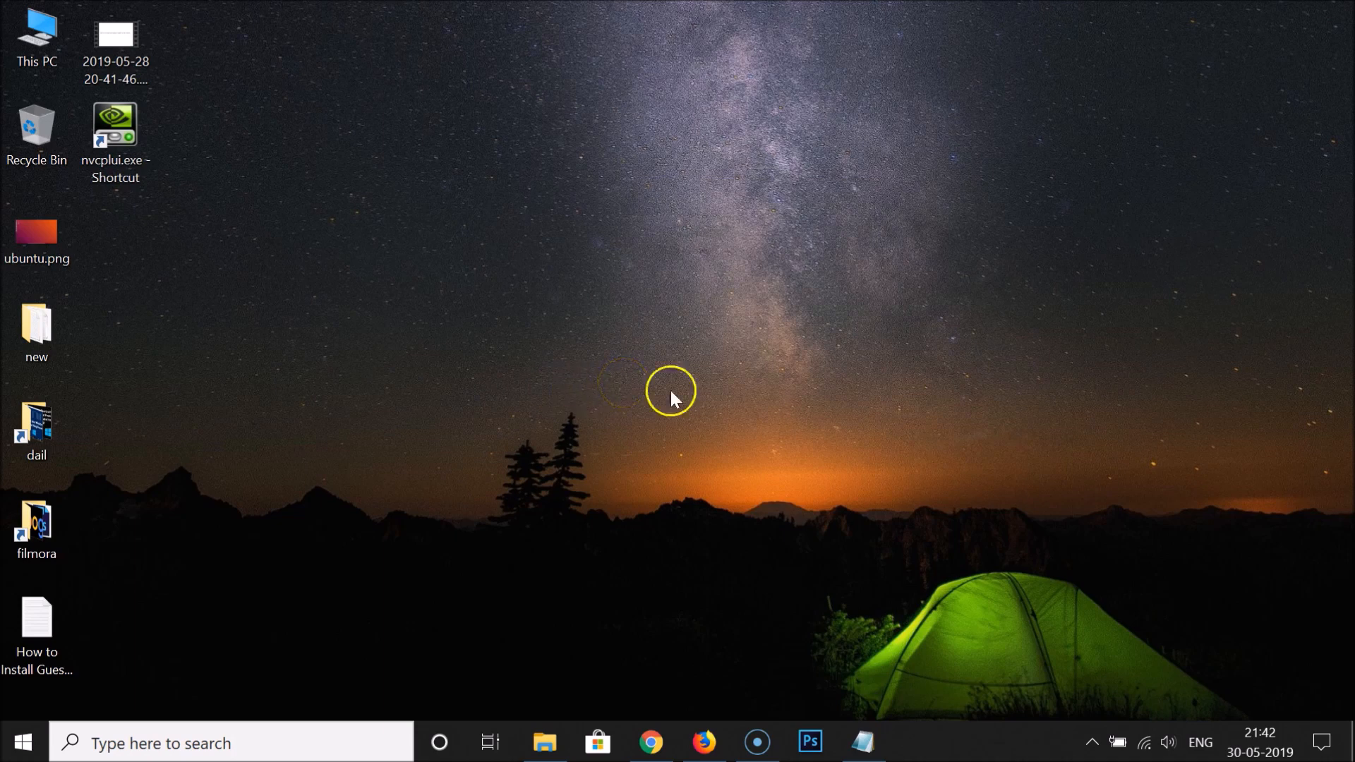
Check the hidden notification area icons for NVIDIA Settings, and open the NVIDIA Control Panel briefly before closing it.
click(1091, 741)
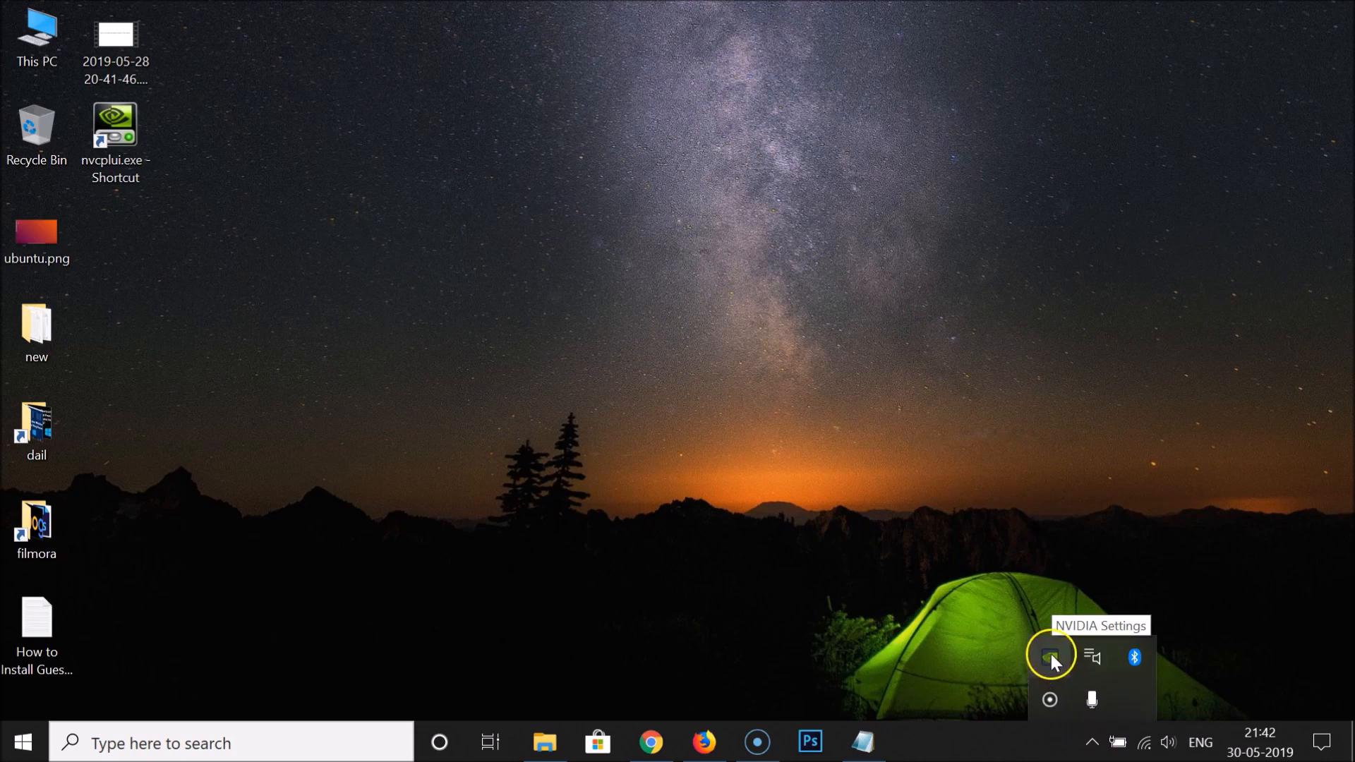
click(749, 426)
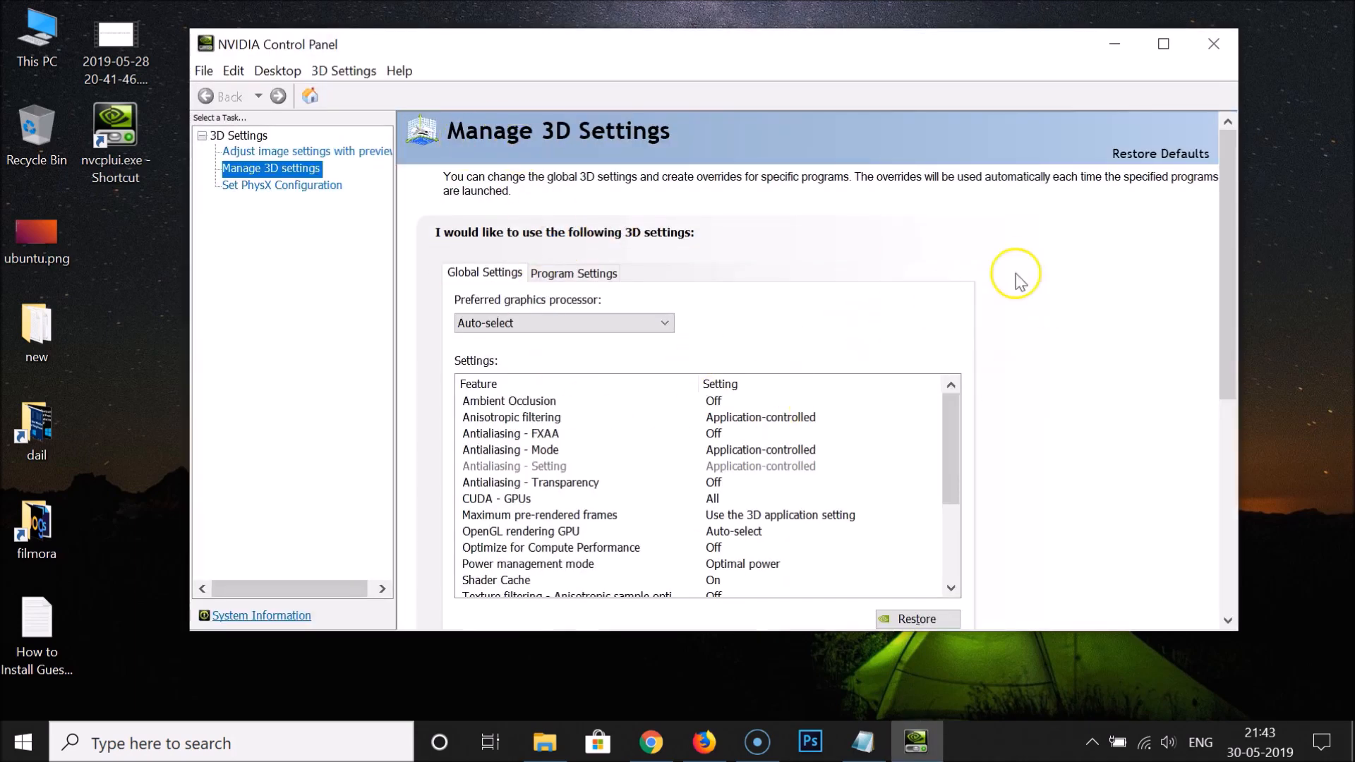
click(1211, 43)
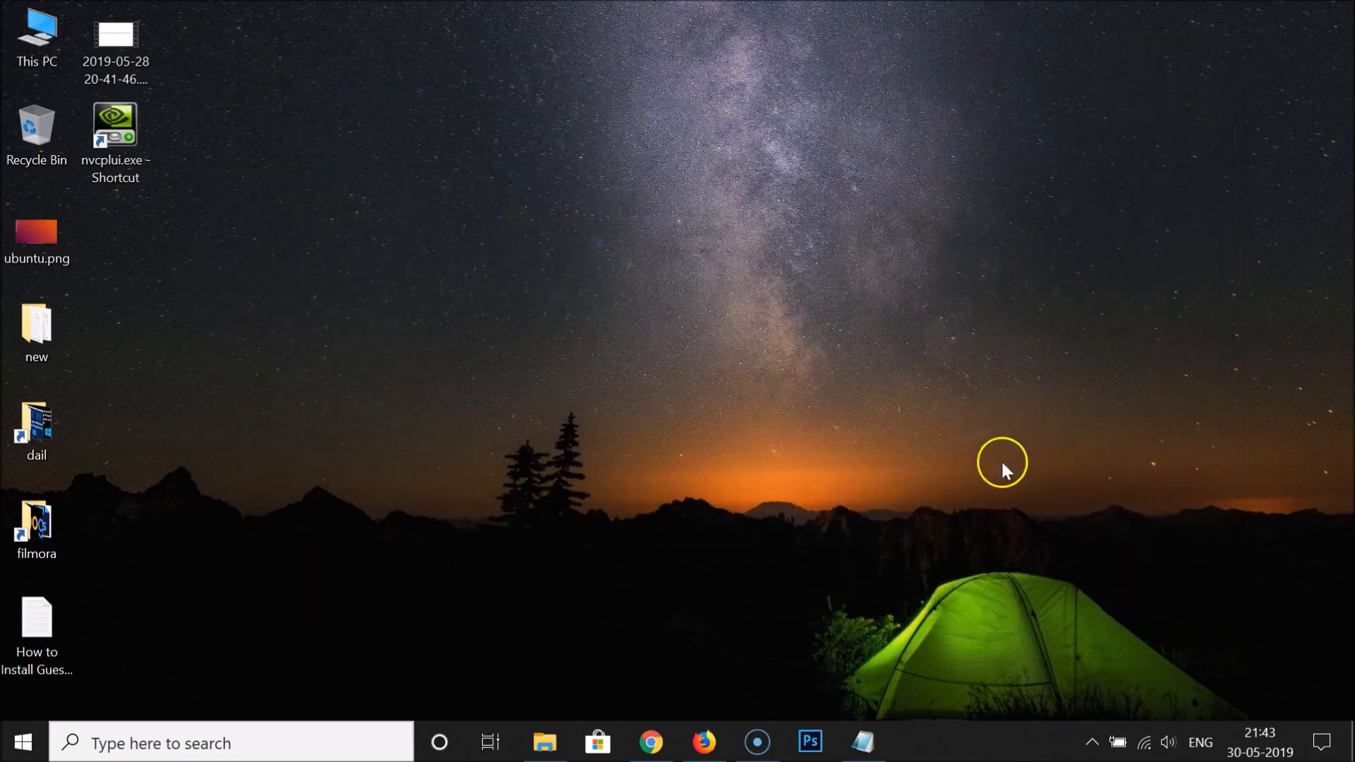
Switch to the Notepad note about the 'Nvidia Display Settings Are Not Available' error.
click(862, 741)
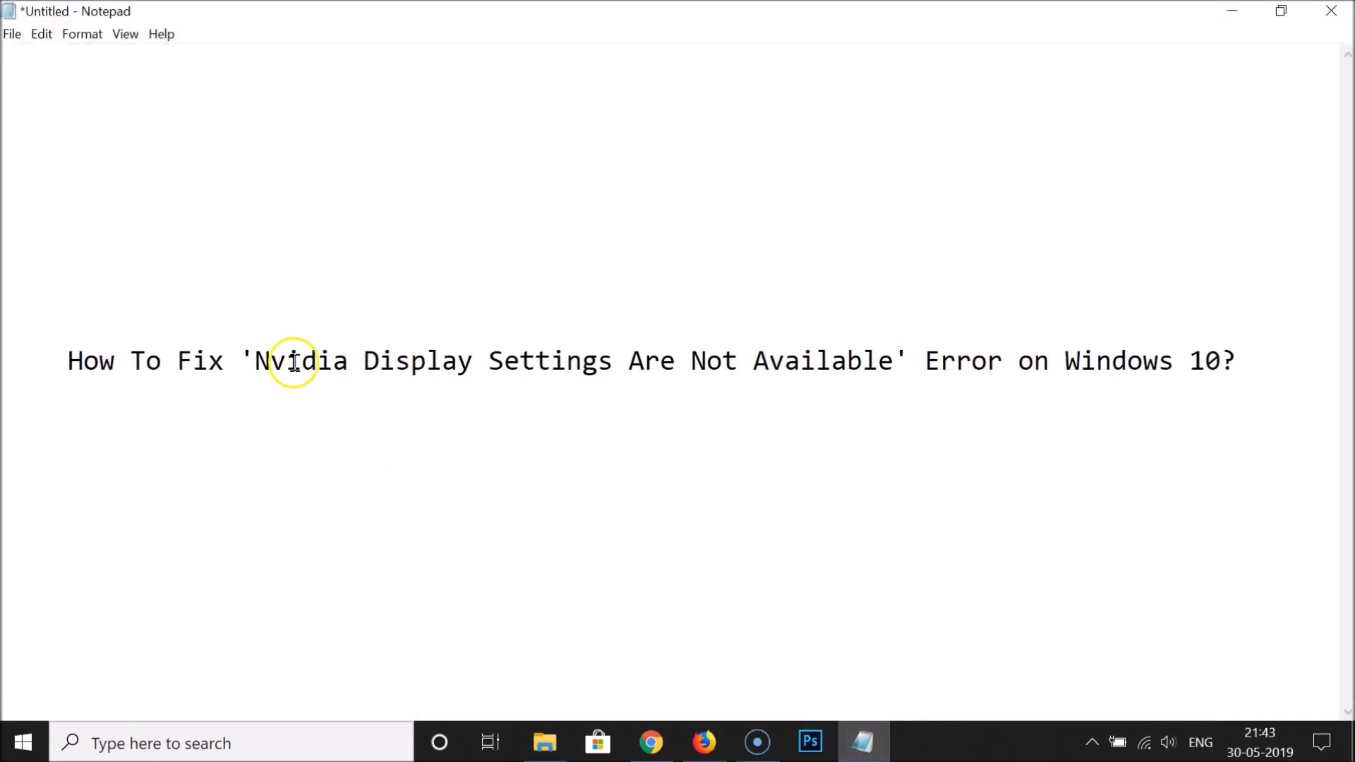